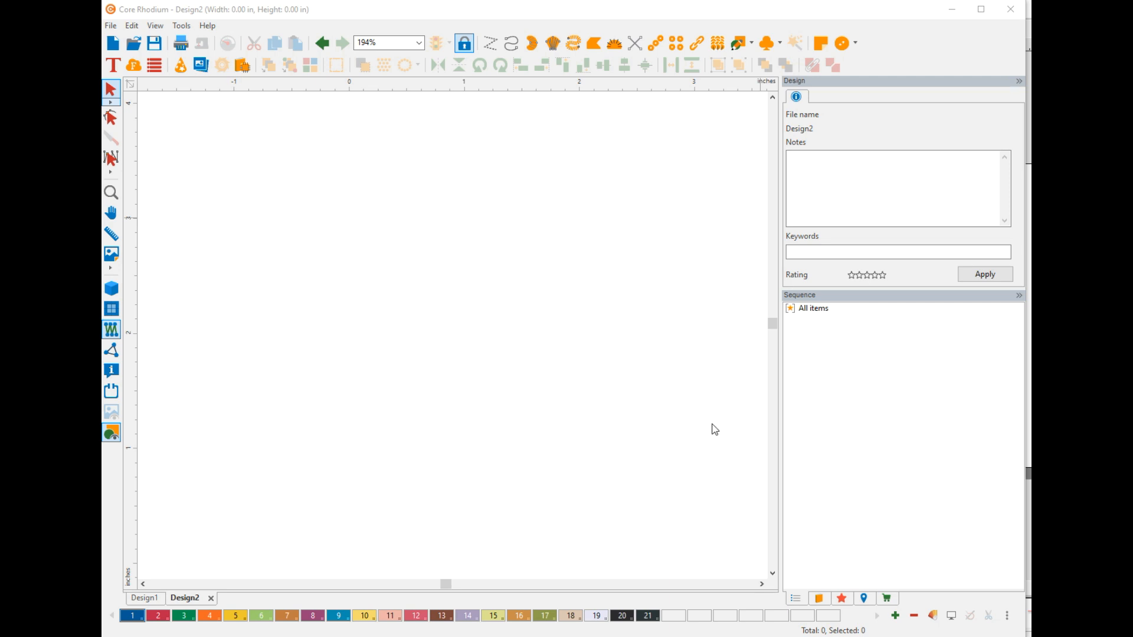
Add the text ARCH to the design in the Athletic-Block-Narrow font at 0.79 in height.
{"action": "left_click", "coordinate": [113, 65]}
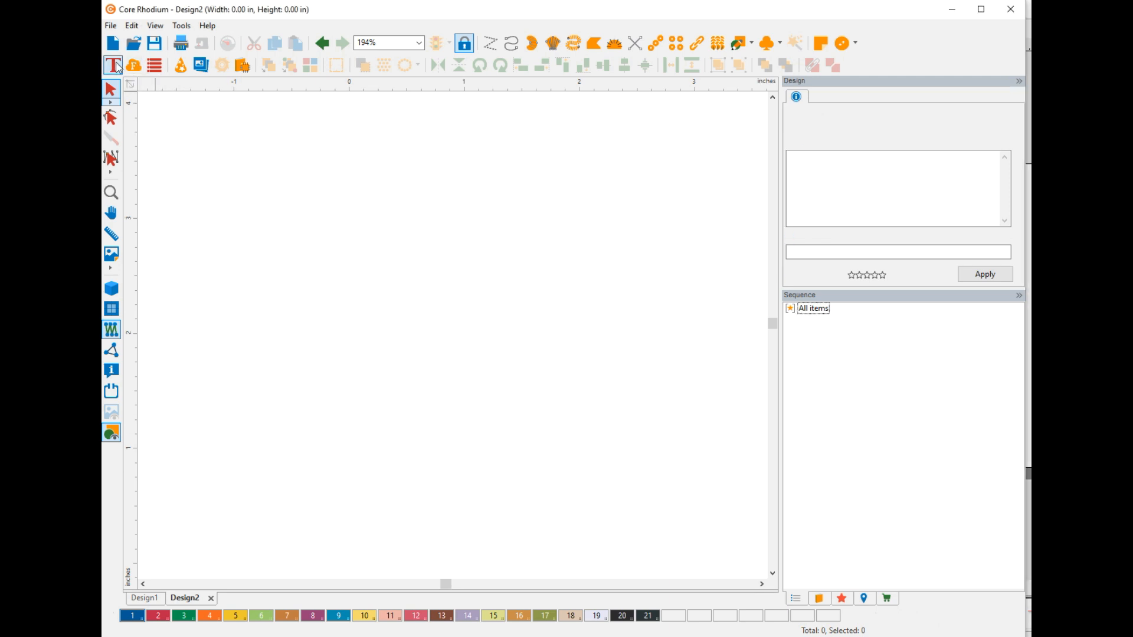
{"action": "left_click", "coordinate": [404, 289]}
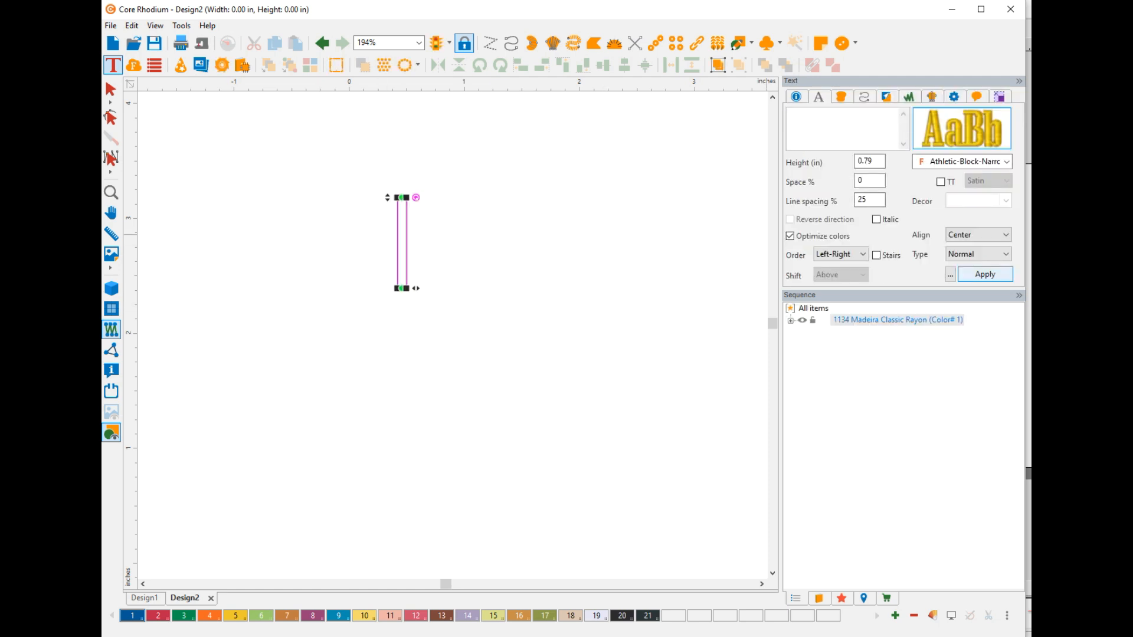
{"action": "type", "text": "ARCH"}
{"action": "mouse_move", "coordinate": [948, 141]}
{"action": "left_click", "coordinate": [993, 282]}
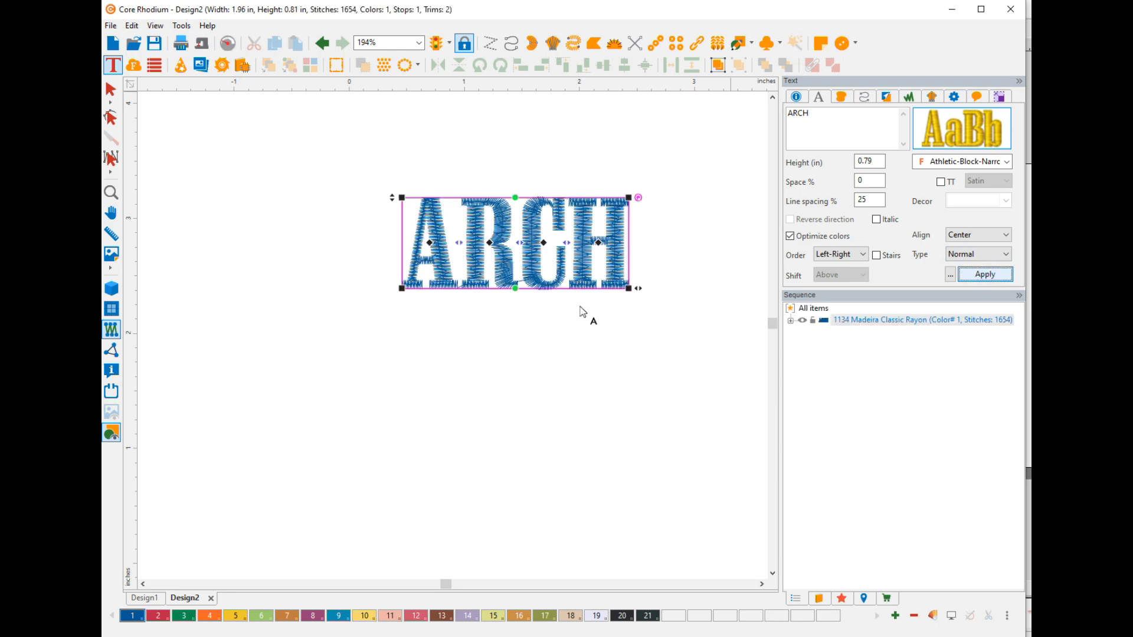
Change the ARCH text type to Circle and widen its baseline into a horizontal ellipse for a gentler arch.
{"action": "left_click", "coordinate": [977, 255]}
{"action": "left_click", "coordinate": [966, 282]}
{"action": "left_click", "coordinate": [984, 274]}
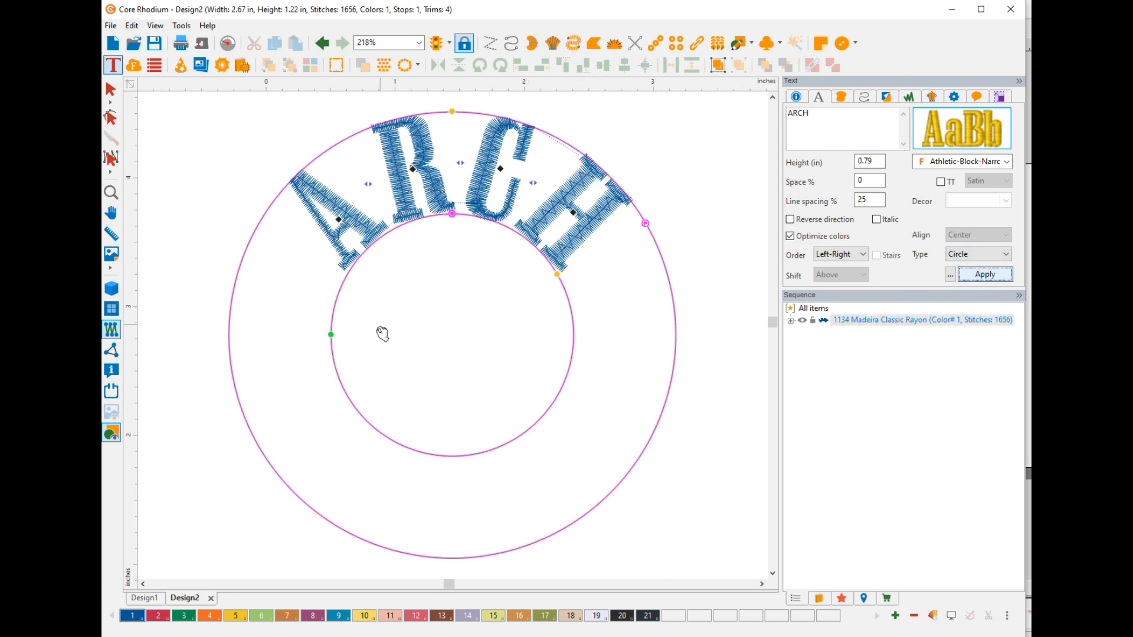
{"action": "left_click_drag", "start_coordinate": [331, 335], "coordinate": [287, 333]}
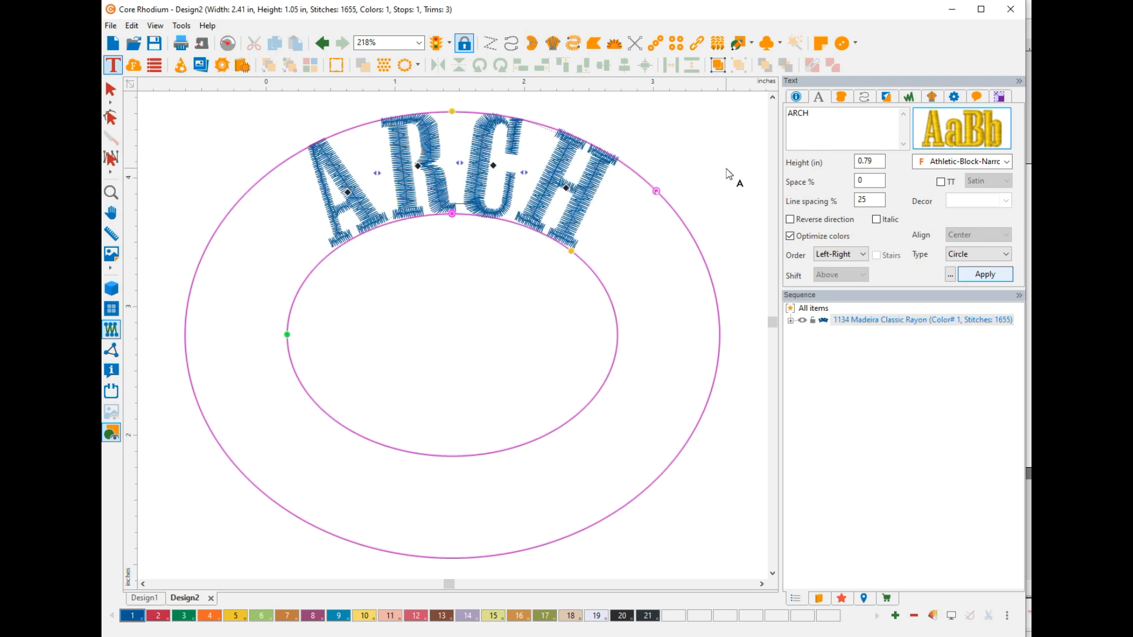
{"action": "left_click", "coordinate": [704, 149]}
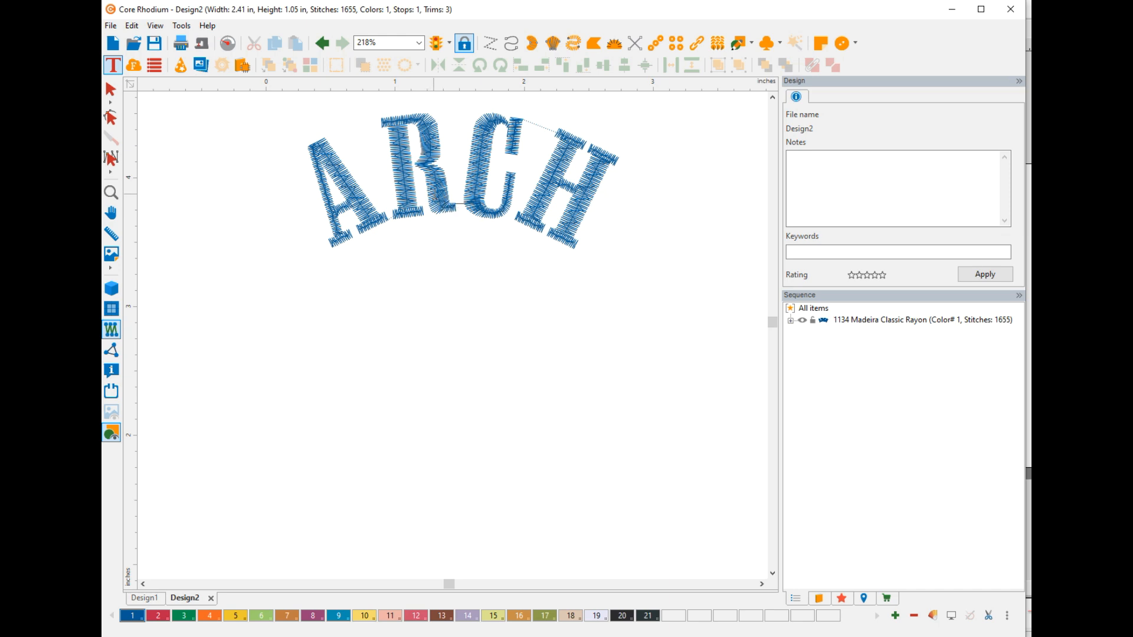
{"action": "left_click", "coordinate": [437, 195]}
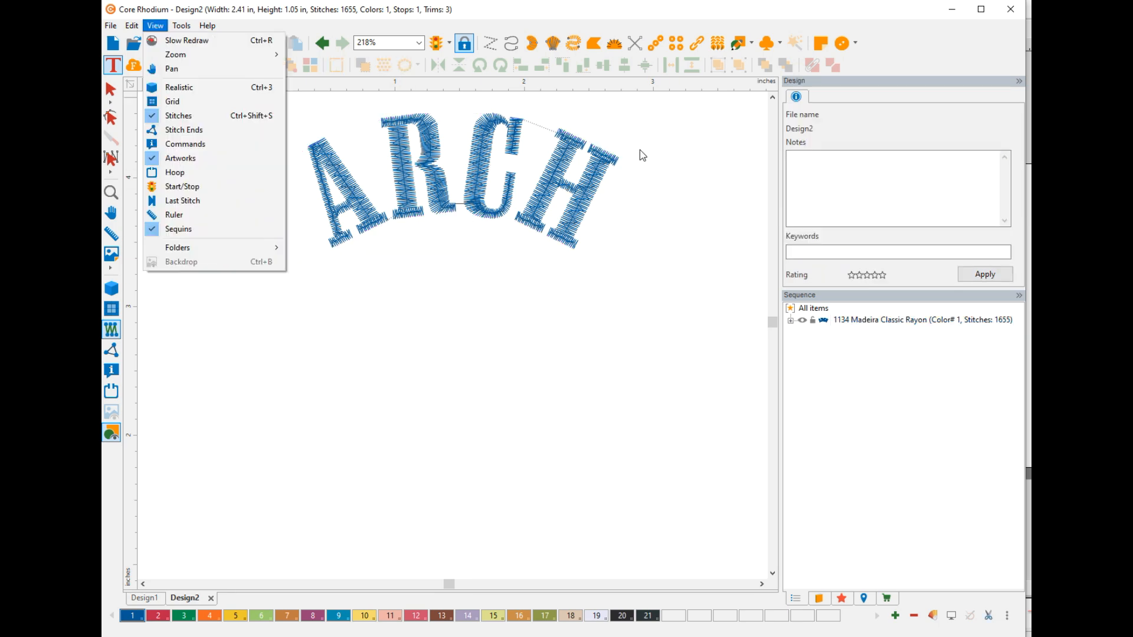
{"action": "left_click", "coordinate": [652, 158]}
{"action": "left_click", "coordinate": [652, 157]}
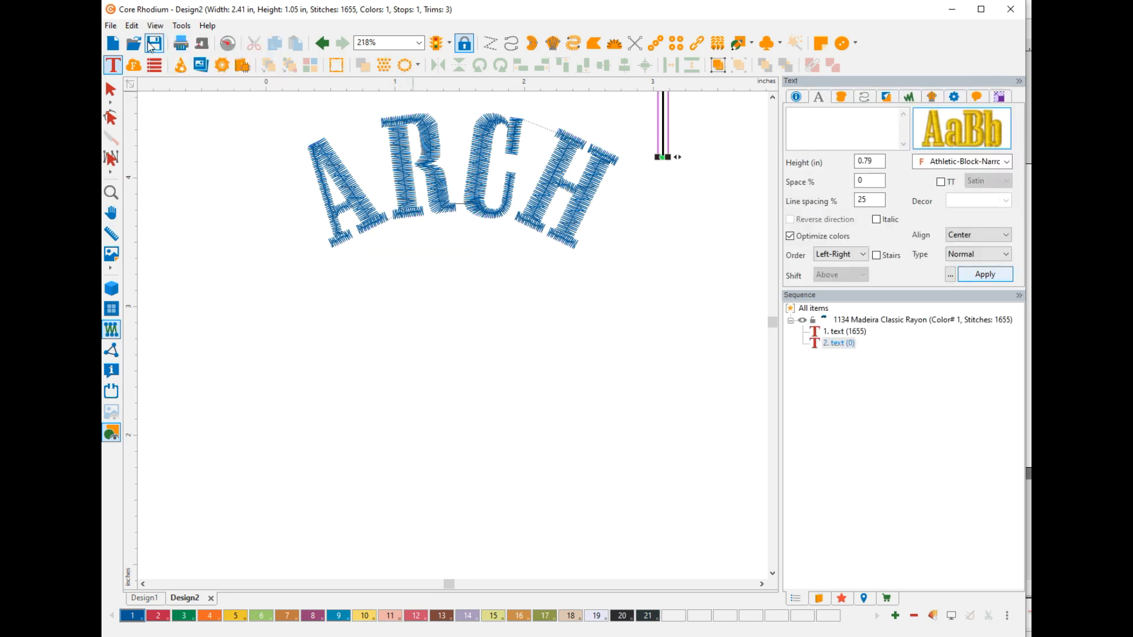
Start merging a design file and browse to FarmhouseFont\Farmhouse Font\XXX\Serif under SALES on the E: drive.
{"action": "left_click", "coordinate": [110, 25]}
{"action": "left_click", "coordinate": [136, 107]}
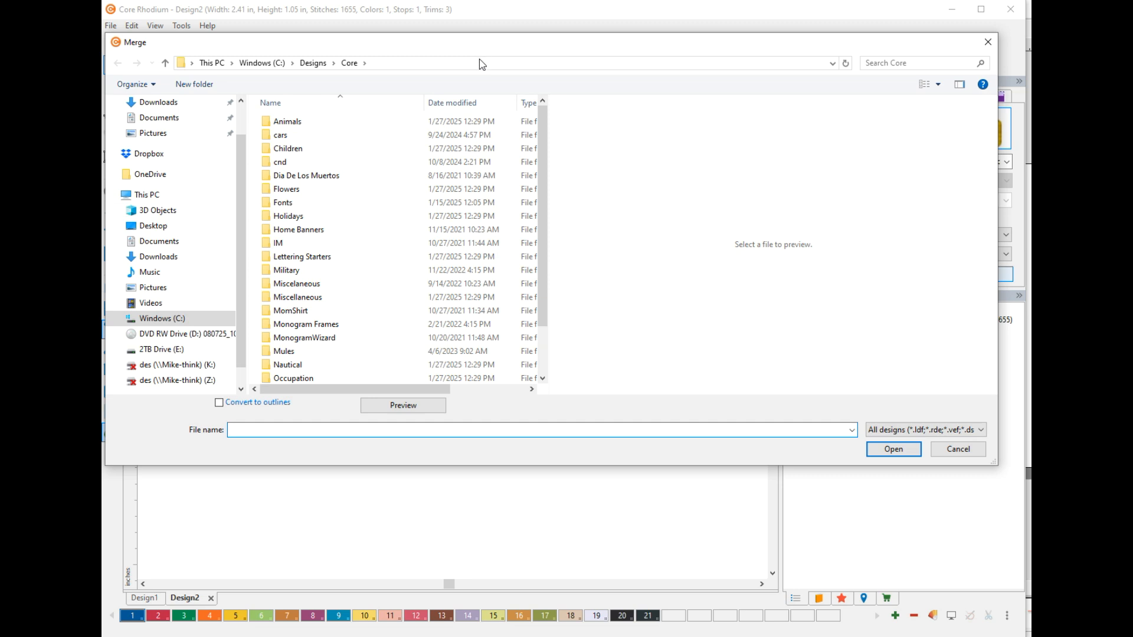
{"action": "left_click", "coordinate": [482, 62]}
{"action": "right_click", "coordinate": [482, 62]}
{"action": "right_click", "coordinate": [411, 436]}
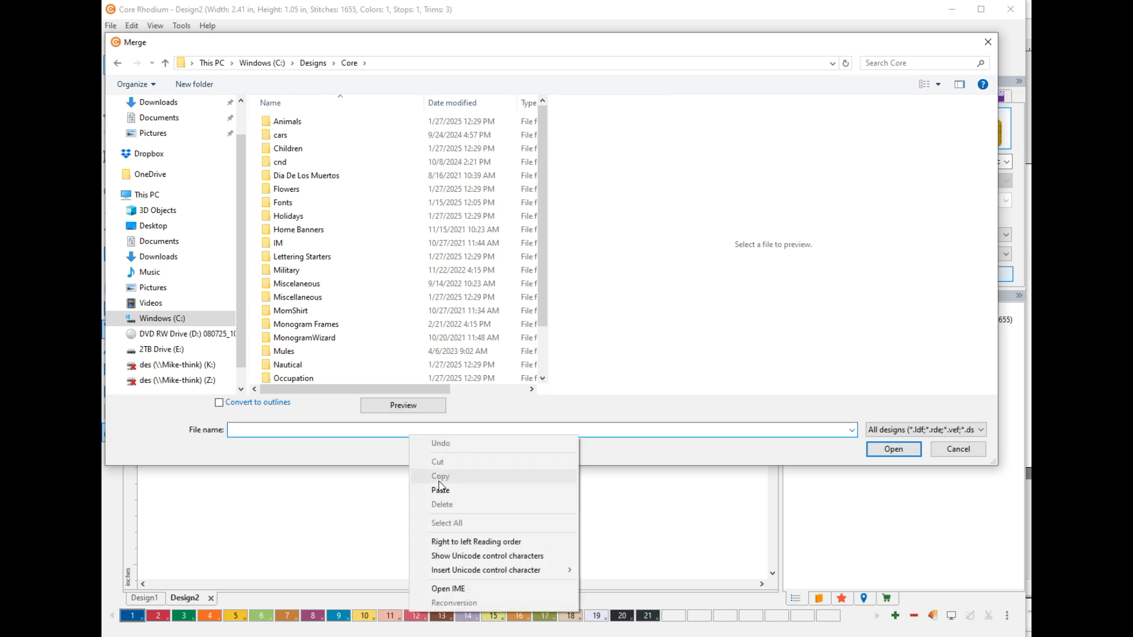
{"action": "left_click", "coordinate": [441, 491]}
{"action": "left_click", "coordinate": [890, 454]}
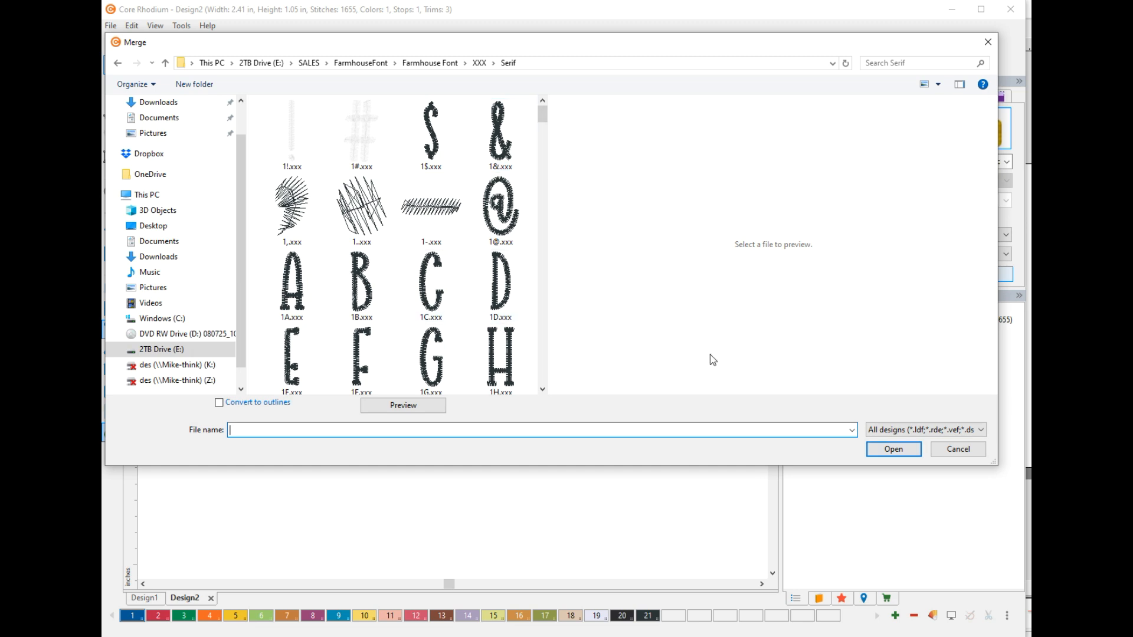
Merge the letter file 1A.xxx into the design and place it over the A of the arched text.
{"action": "left_click", "coordinate": [297, 285]}
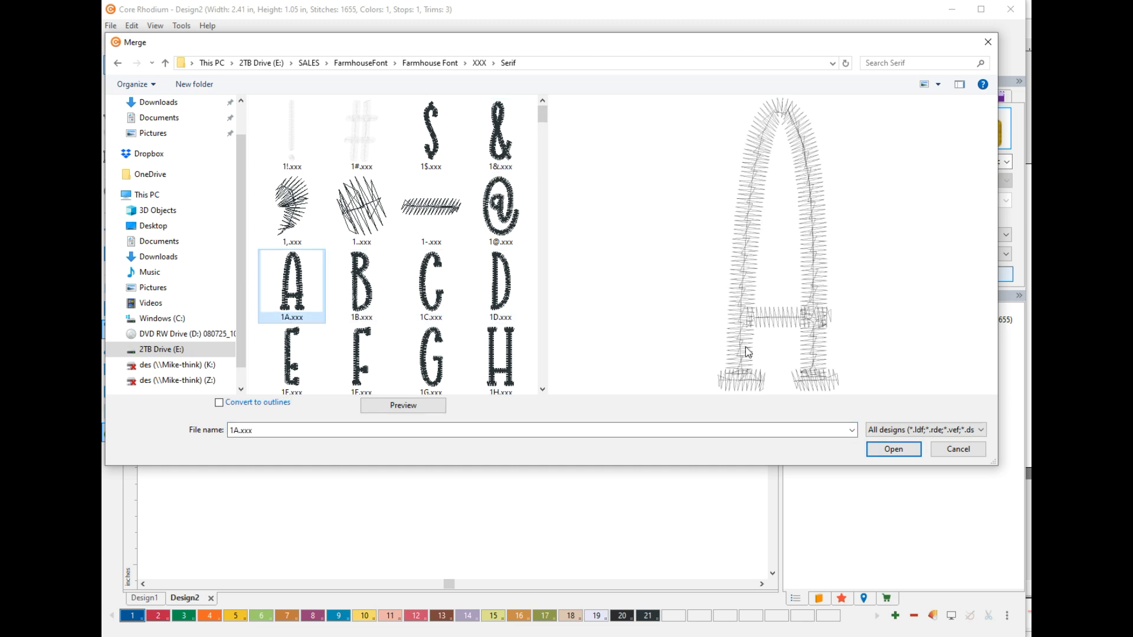
{"action": "left_click", "coordinate": [893, 449]}
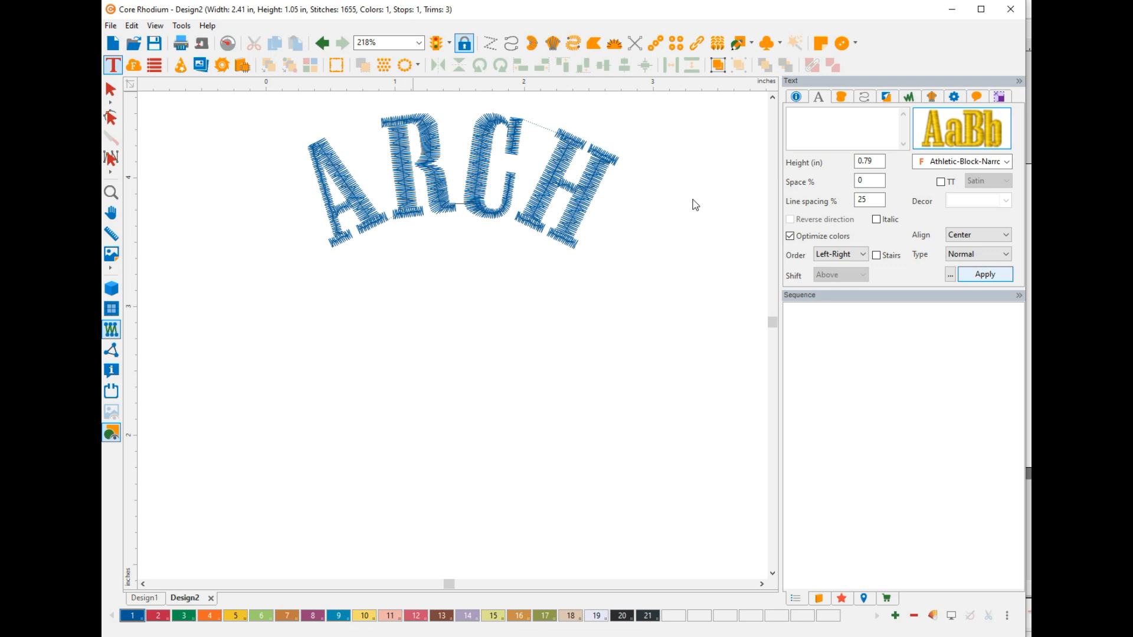
{"action": "left_click_drag", "start_coordinate": [362, 521], "coordinate": [406, 165]}
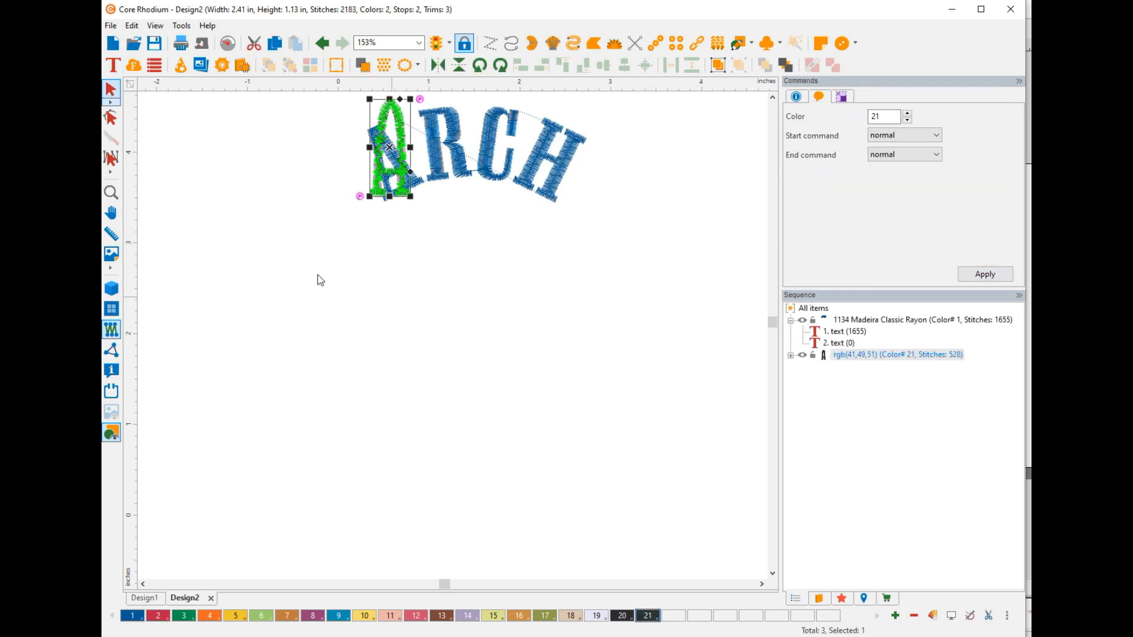
Merge the letter file 1R.xxx and place it over the R of the arched text.
{"action": "left_click", "coordinate": [112, 26]}
{"action": "left_click", "coordinate": [136, 108]}
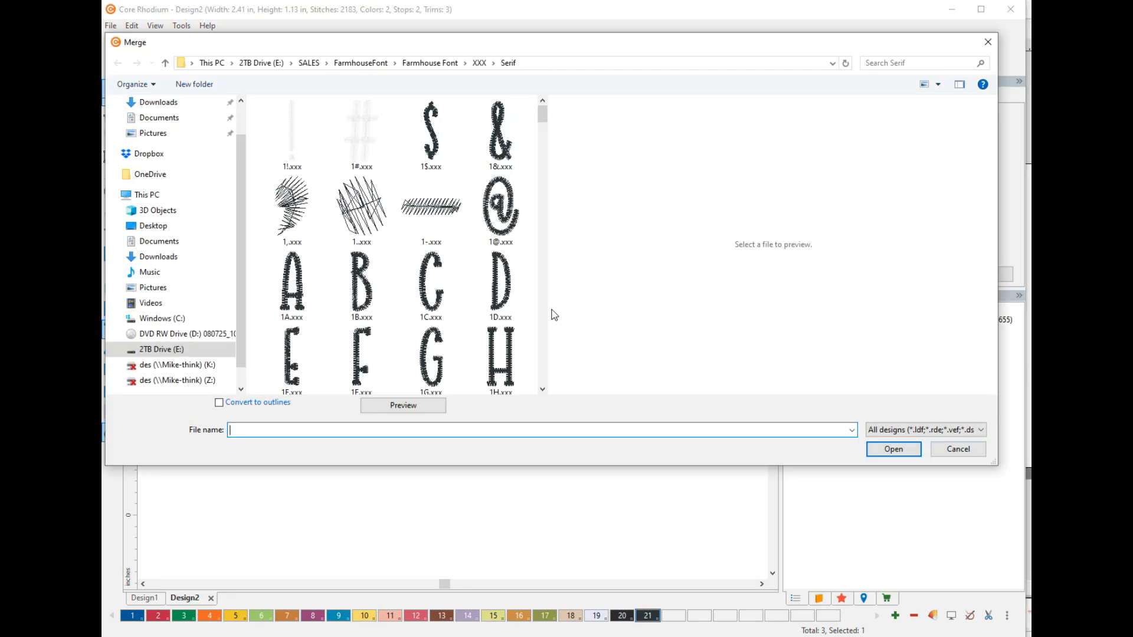
{"action": "scroll", "coordinate": [471, 363], "scroll_direction": "down", "scroll_amount": 5}
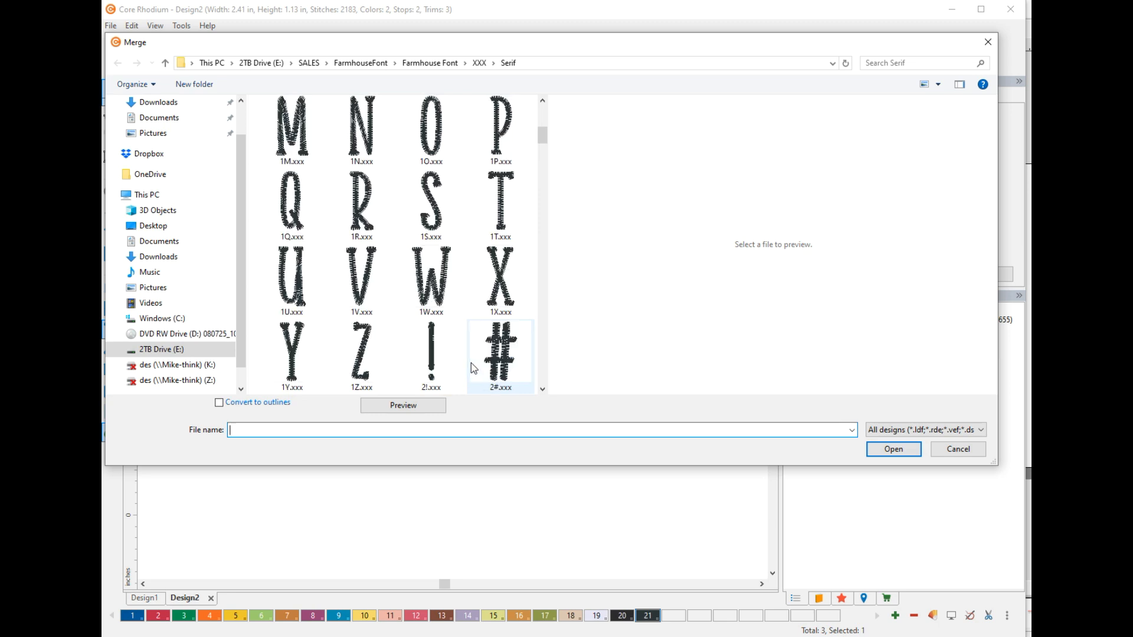
{"action": "left_click", "coordinate": [377, 222]}
{"action": "left_click", "coordinate": [884, 445]}
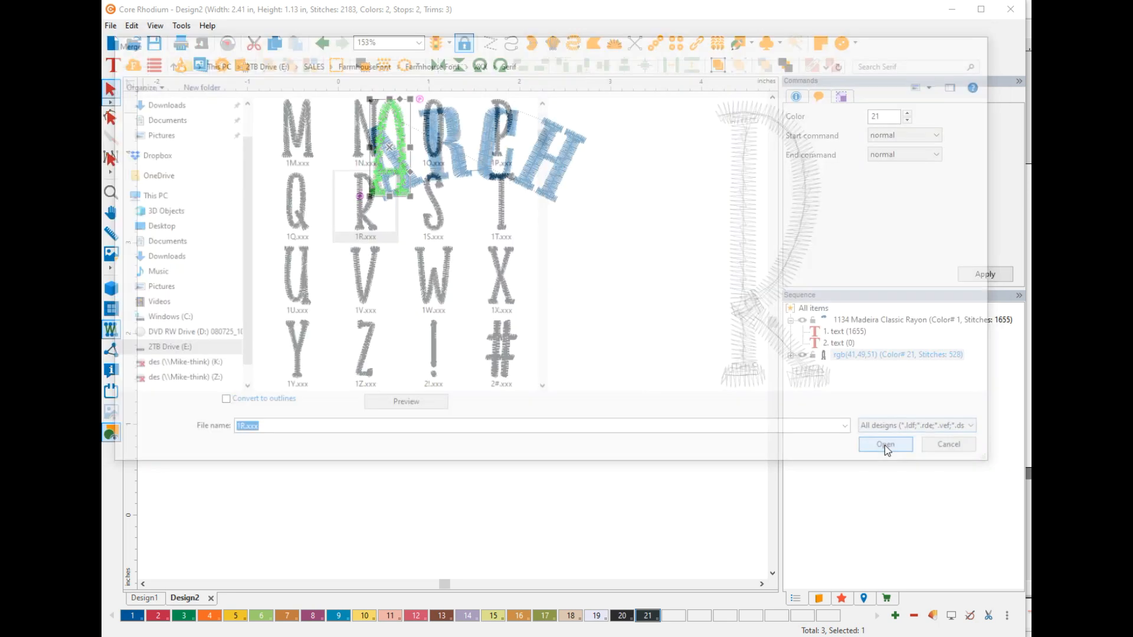
{"action": "left_click_drag", "start_coordinate": [326, 548], "coordinate": [430, 170]}
{"action": "left_click", "coordinate": [482, 234]}
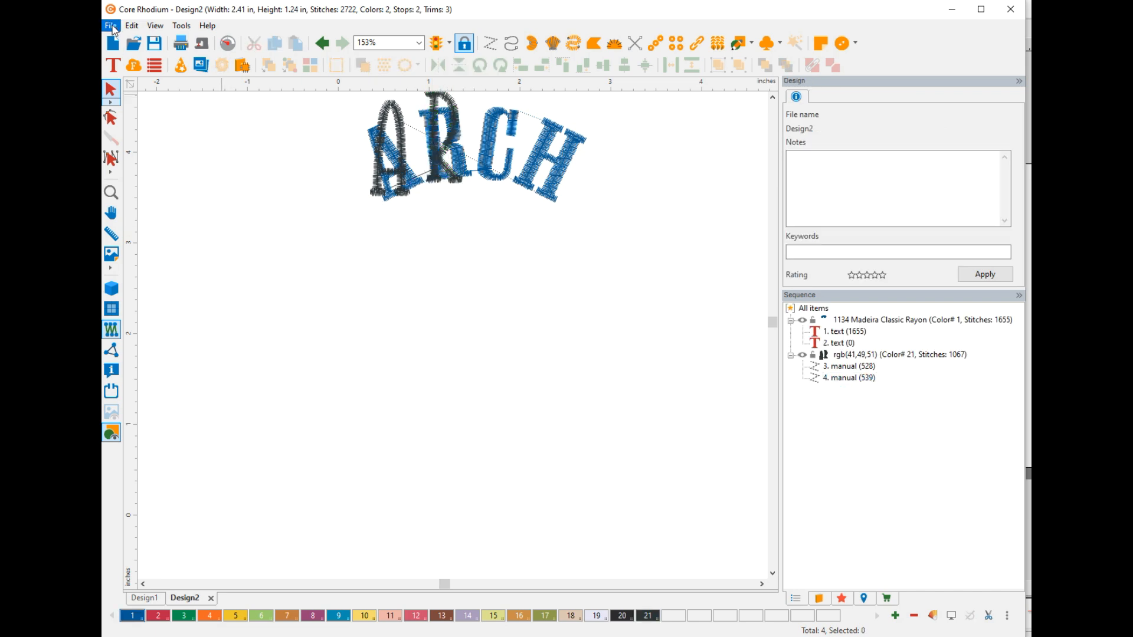
Merge the letter file 1C.xxx and place it over the C of the arched text.
{"action": "left_click", "coordinate": [111, 25]}
{"action": "left_click", "coordinate": [125, 106]}
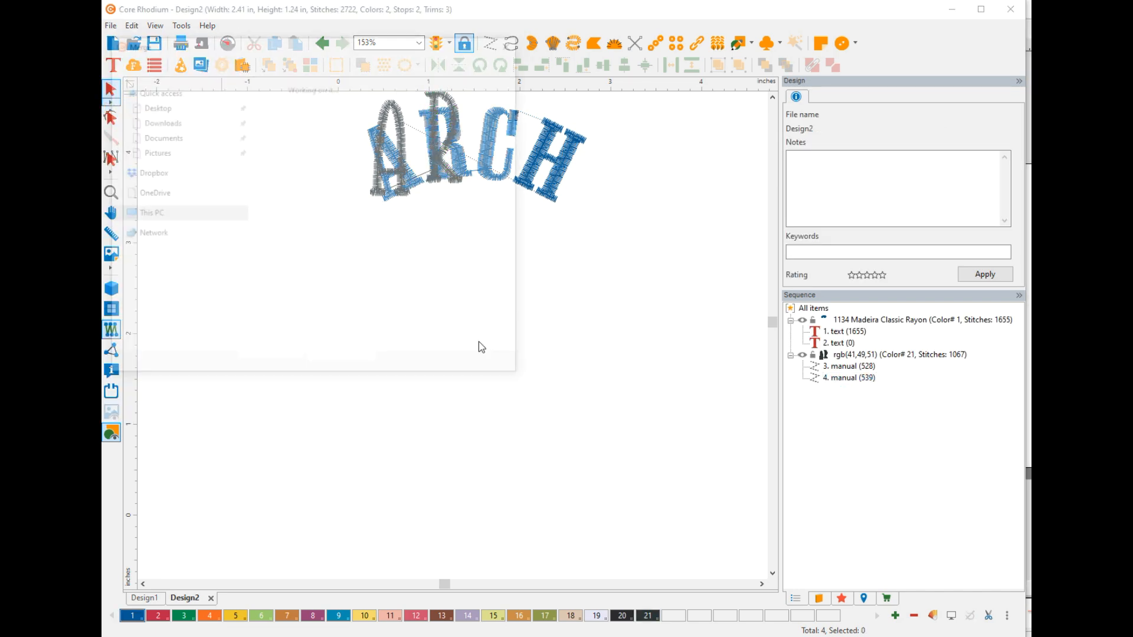
{"action": "double_click", "coordinate": [524, 220]}
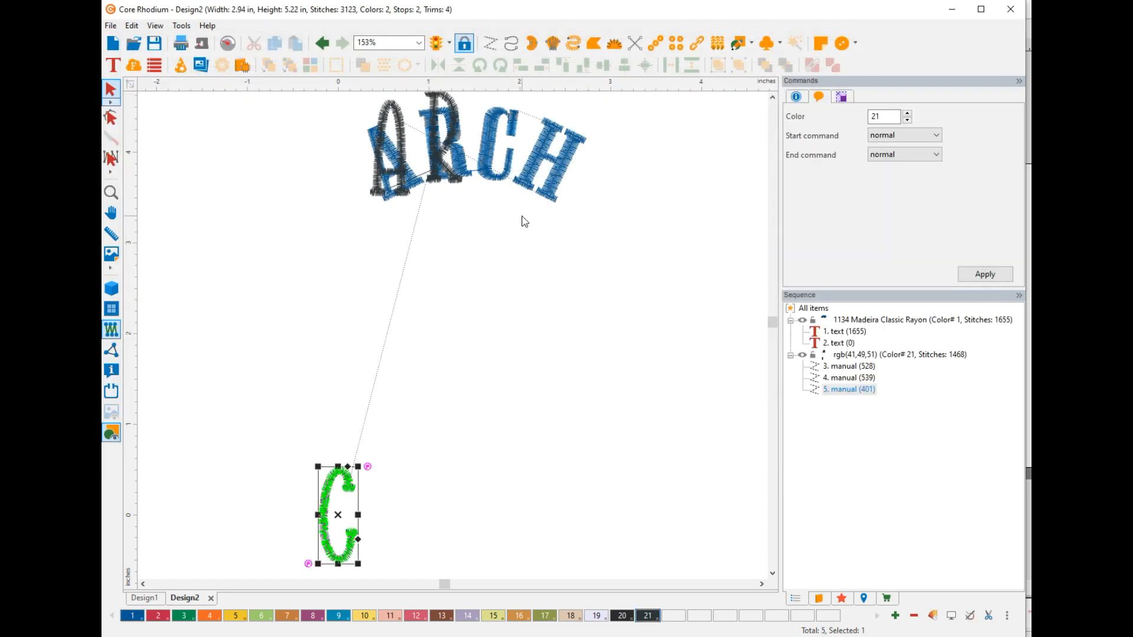
{"action": "left_click_drag", "start_coordinate": [366, 439], "coordinate": [515, 89]}
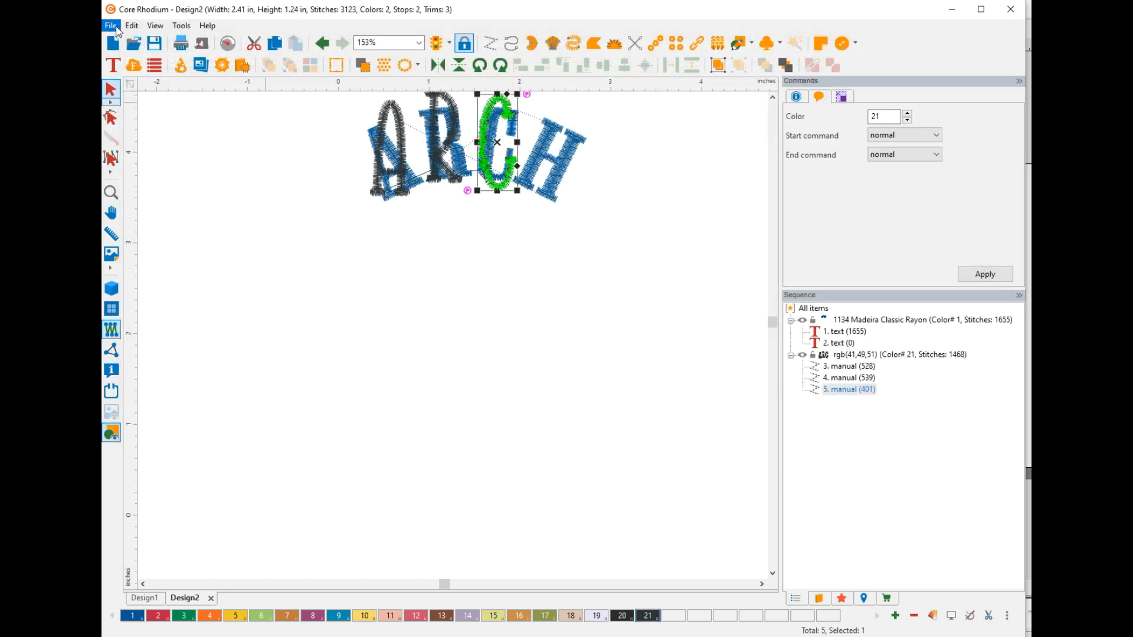
Merge the letter file 1H.xxx and place it over the H of the arched text.
{"action": "left_click", "coordinate": [111, 26]}
{"action": "left_click", "coordinate": [144, 105]}
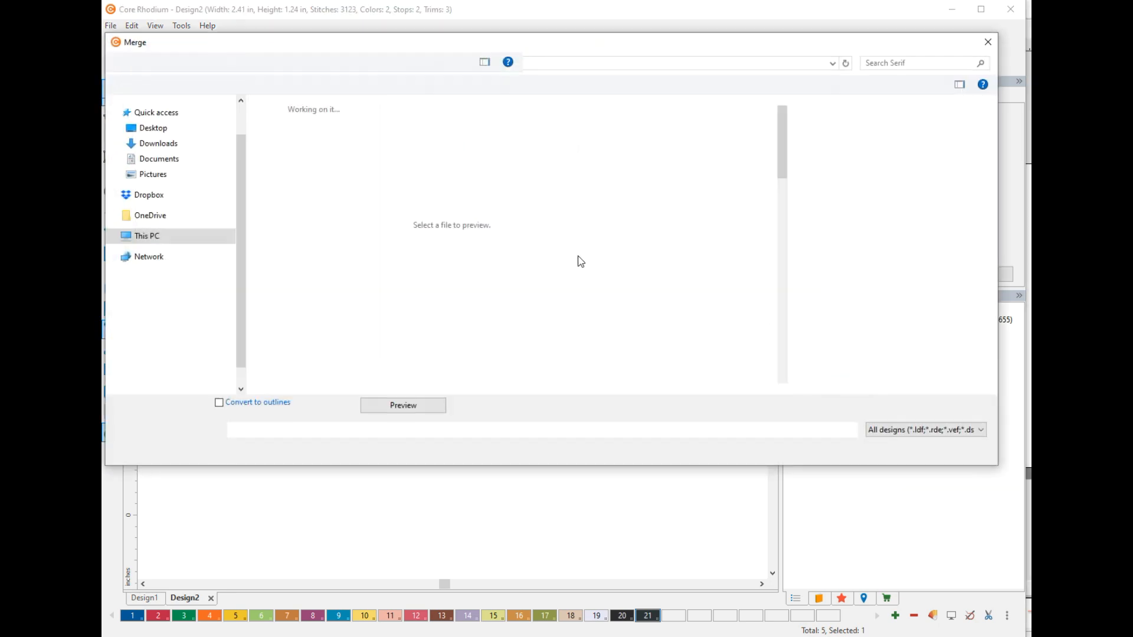
{"action": "double_click", "coordinate": [375, 308]}
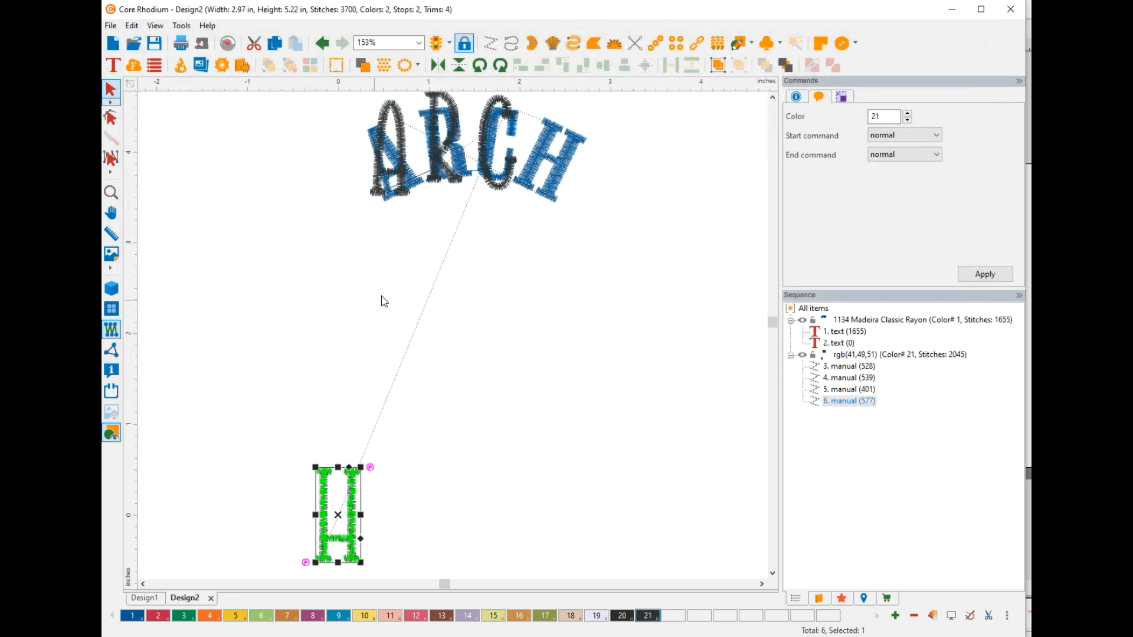
{"action": "left_click_drag", "start_coordinate": [361, 526], "coordinate": [580, 166]}
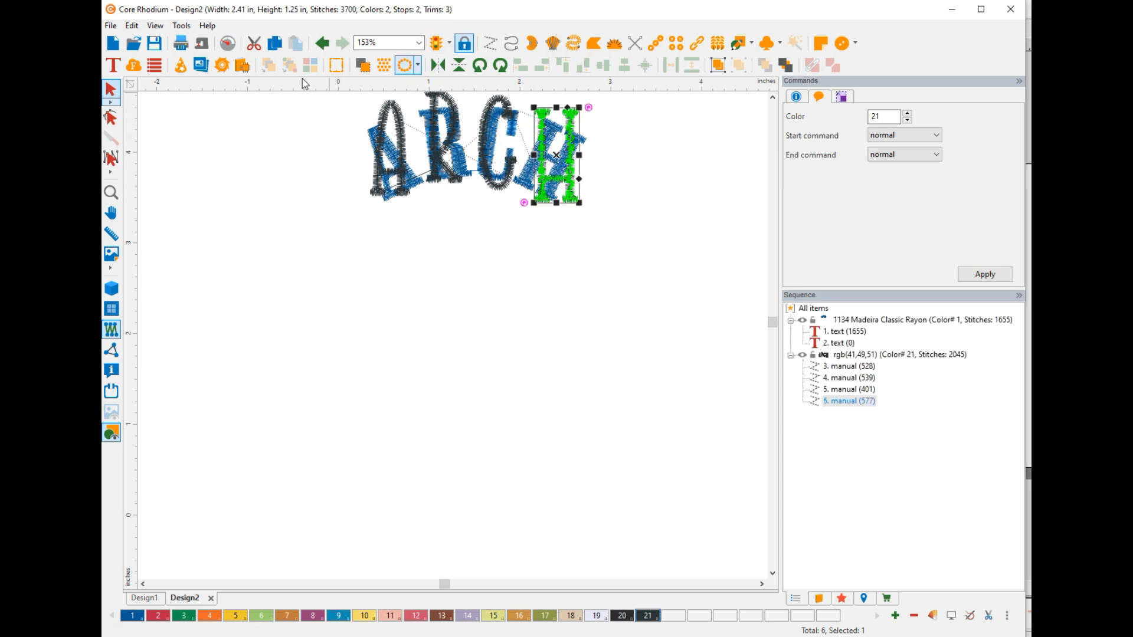
Rotate the merged letter A counterclockwise to match the tilt of the blue A and align their bases.
{"action": "left_click", "coordinate": [110, 194]}
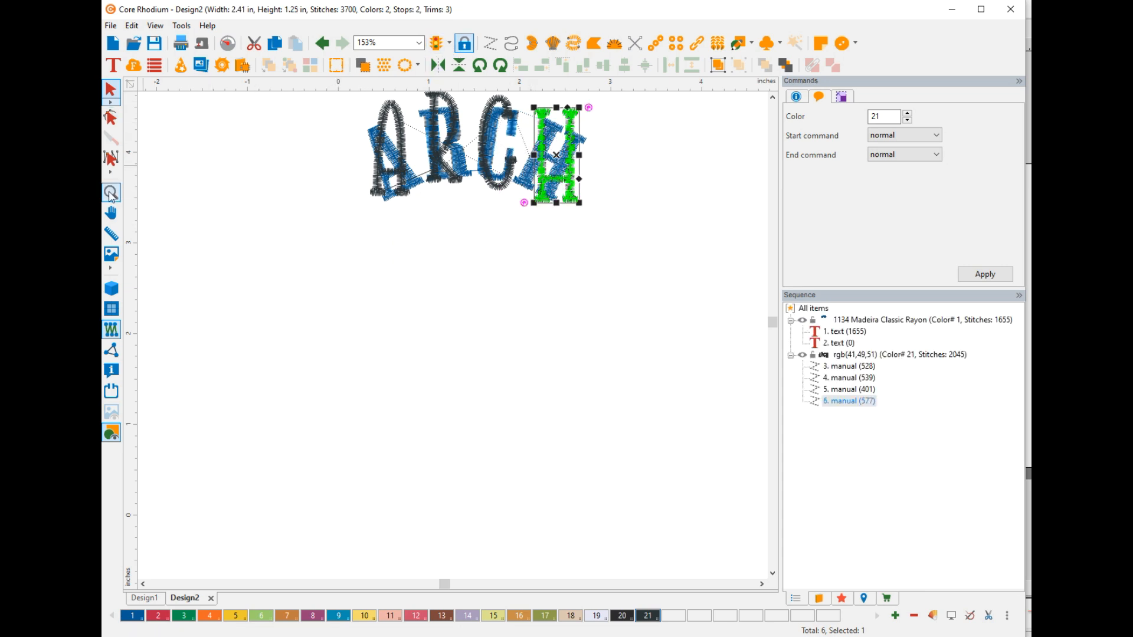
{"action": "left_click_drag", "start_coordinate": [349, 97], "coordinate": [539, 216]}
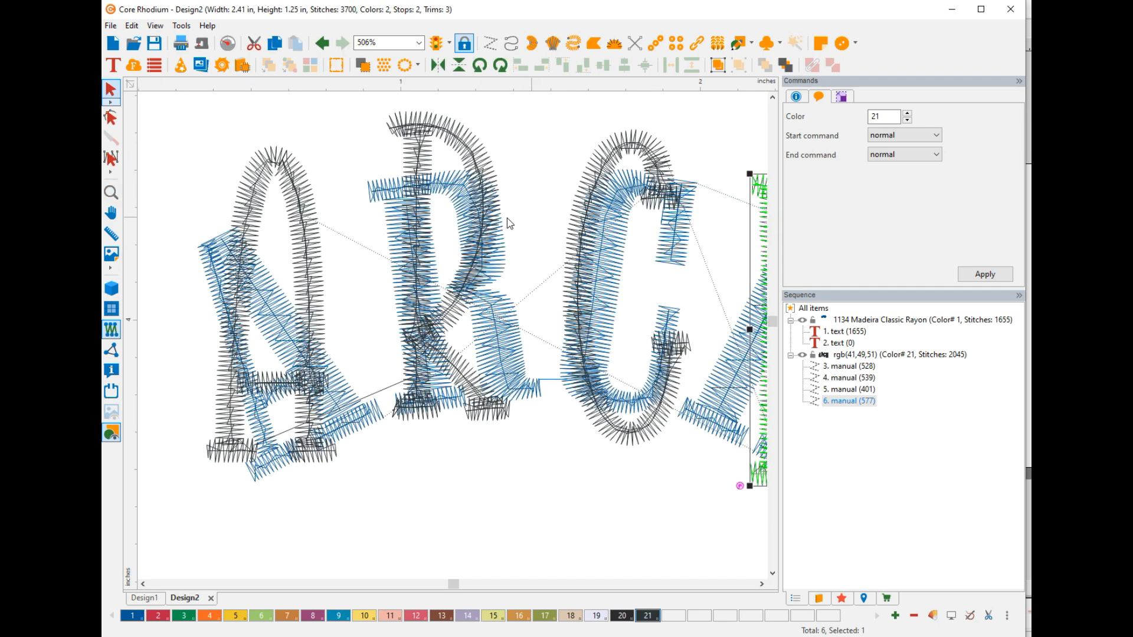
{"action": "left_click", "coordinate": [314, 260]}
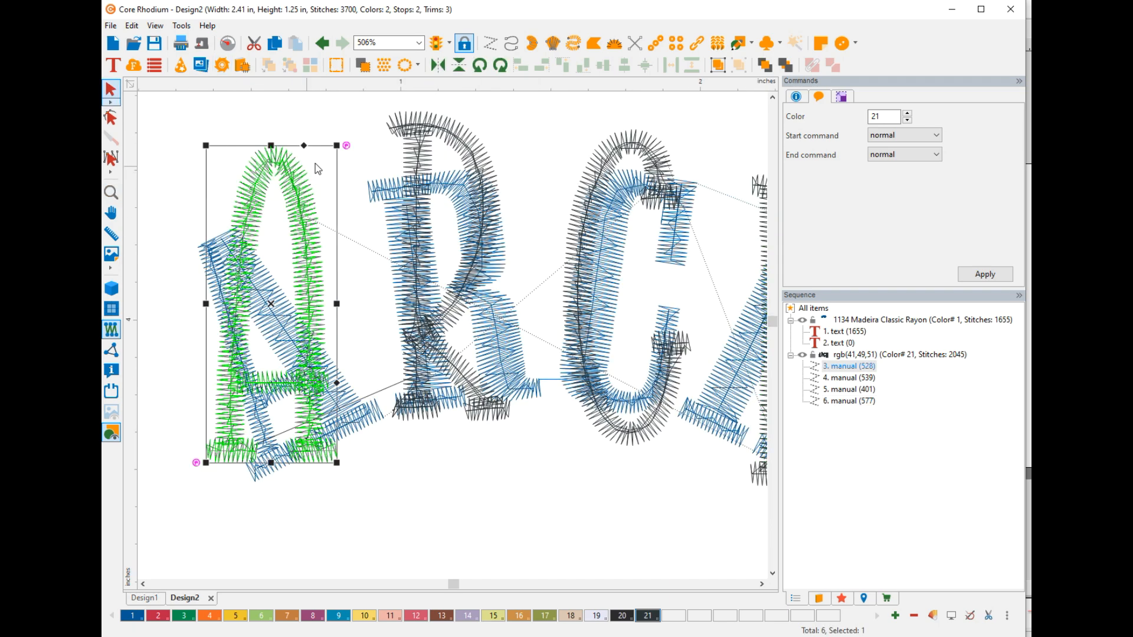
{"action": "left_click_drag", "start_coordinate": [347, 145], "coordinate": [275, 134]}
{"action": "left_click_drag", "start_coordinate": [325, 324], "coordinate": [317, 327]}
Rotate the merged letter R slightly counterclockwise and align it with the blue R beneath it.
{"action": "left_click", "coordinate": [464, 127]}
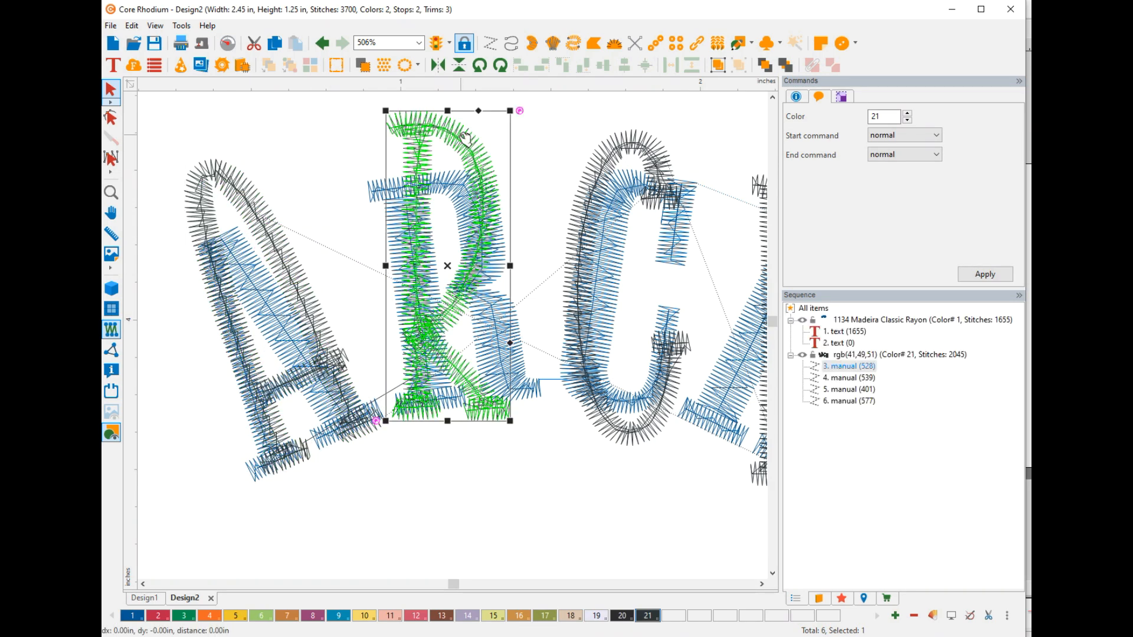
{"action": "mouse_move", "coordinate": [520, 112]}
{"action": "left_mouse_down"}
{"action": "mouse_move", "coordinate": [498, 99]}
{"action": "mouse_move", "coordinate": [498, 108]}
{"action": "left_mouse_up"}
{"action": "left_click_drag", "start_coordinate": [483, 258], "coordinate": [483, 245]}
Rotate the merged letter C slightly clockwise and move it up to line up with the blue C.
{"action": "left_click", "coordinate": [655, 174]}
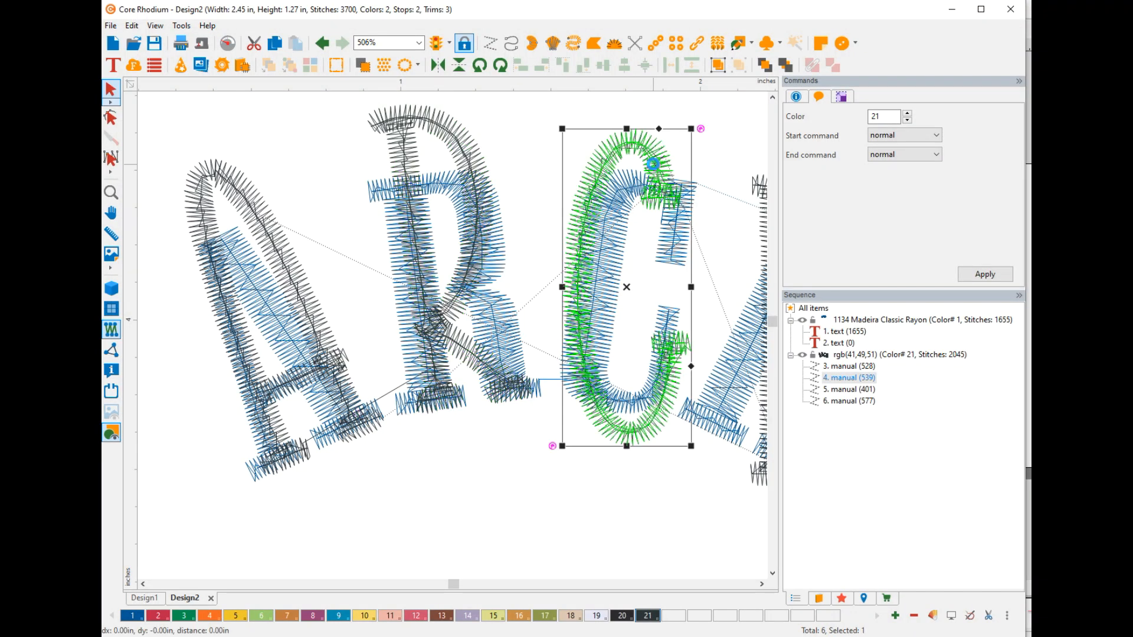
{"action": "left_click_drag", "start_coordinate": [703, 129], "coordinate": [724, 141]}
{"action": "left_click_drag", "start_coordinate": [583, 411], "coordinate": [605, 383]}
Rotate the merged letter H clockwise to match the tilt of the blue H and align their bases.
{"action": "scroll", "coordinate": [715, 522], "scroll_direction": "down", "scroll_amount": 2}
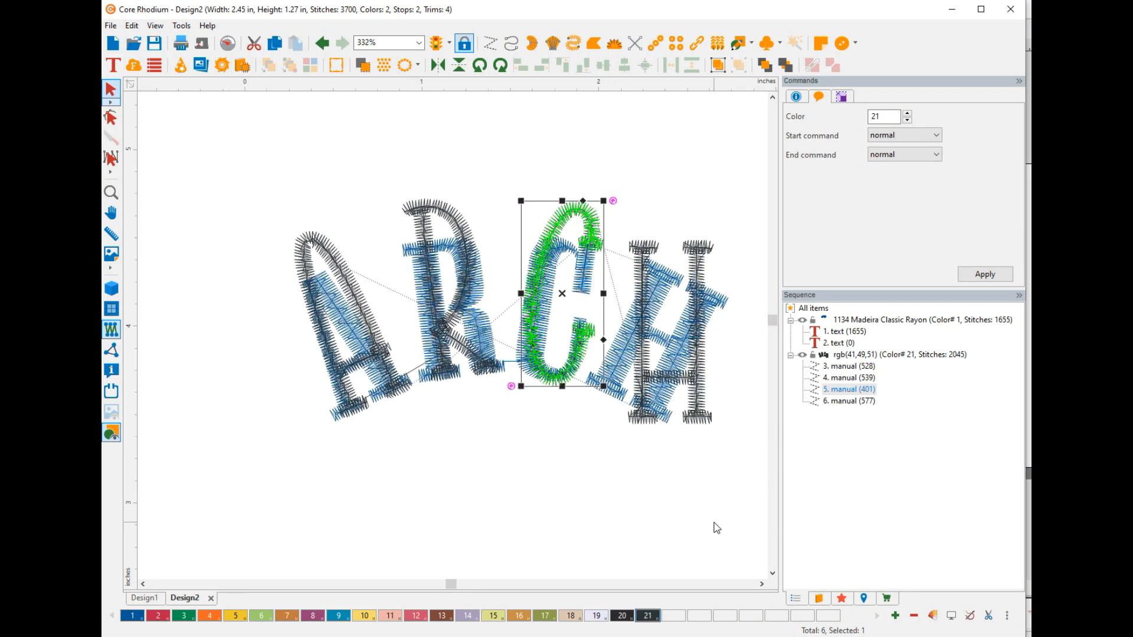
{"action": "left_click", "coordinate": [666, 433]}
{"action": "left_click_drag", "start_coordinate": [731, 238], "coordinate": [757, 265]}
{"action": "mouse_move", "coordinate": [684, 383]}
{"action": "left_mouse_down"}
{"action": "mouse_move", "coordinate": [667, 366]}
{"action": "mouse_move", "coordinate": [676, 375]}
{"action": "left_mouse_up"}
Delete the blue template lettering in thread color 1, keeping only the four merged letters.
{"action": "left_click", "coordinate": [840, 321]}
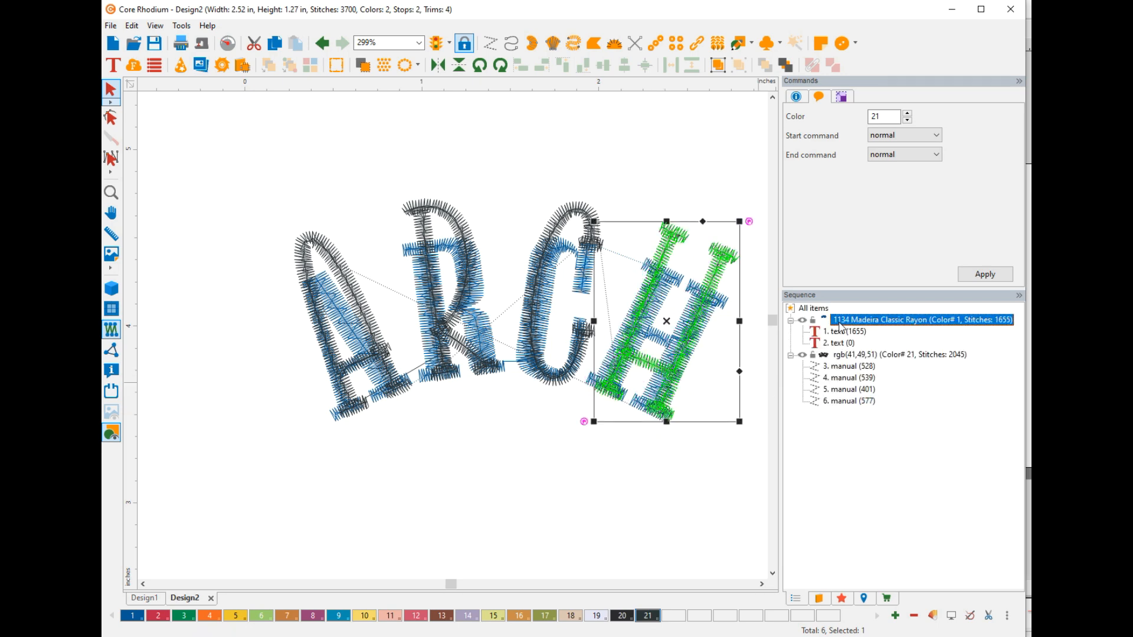
{"action": "key", "text": "Delete"}
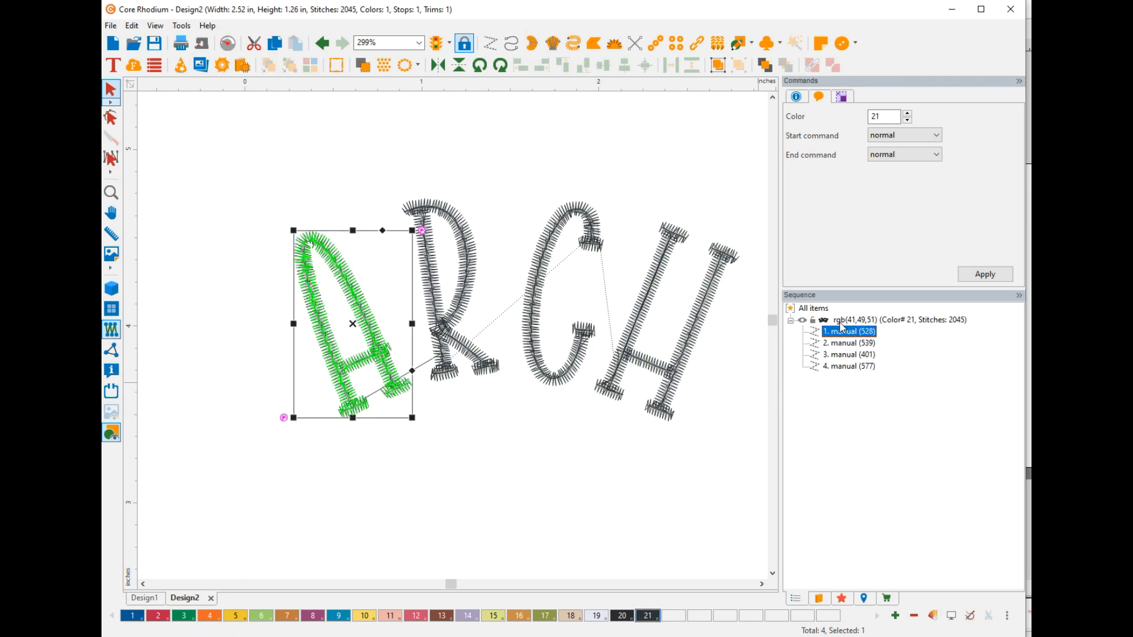
{"action": "left_click", "coordinate": [560, 518]}
{"action": "scroll", "coordinate": [556, 497], "scroll_direction": "down", "scroll_amount": 5}
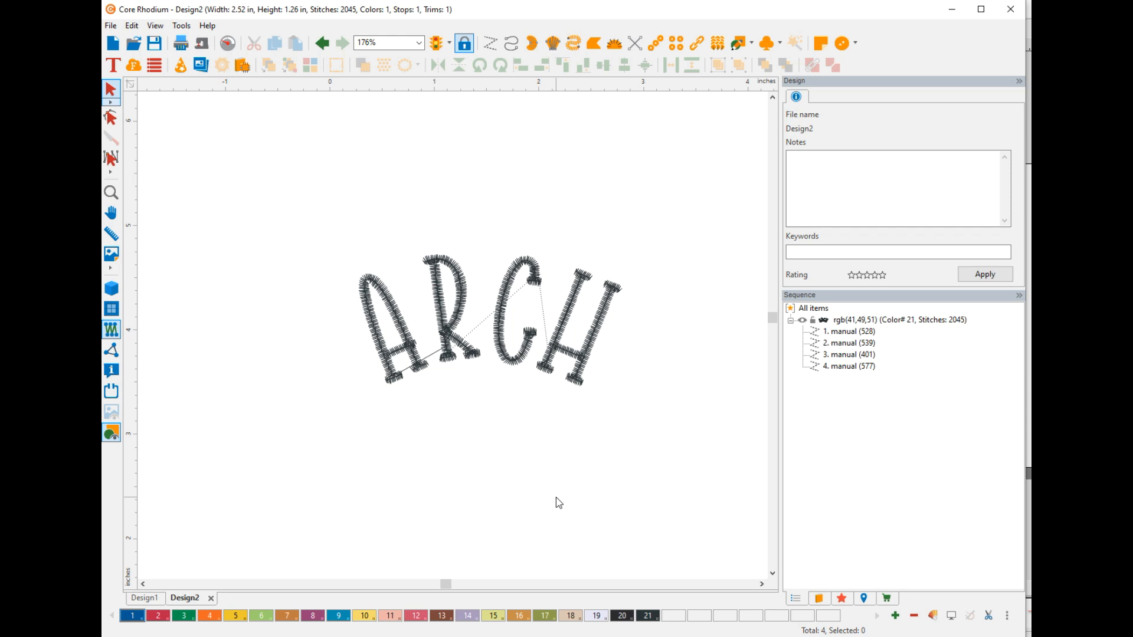
Undo the template deletion and all merged letter placements, back to the arched blue ARCH text alone.
{"action": "left_click", "coordinate": [320, 46]}
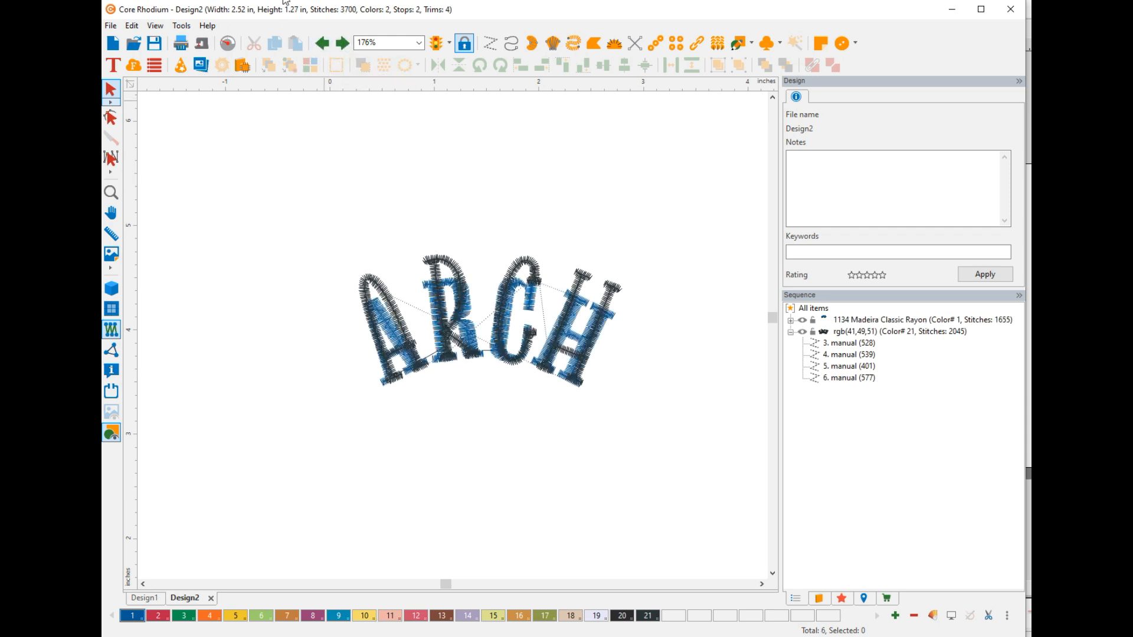
{"action": "left_click", "coordinate": [324, 50]}
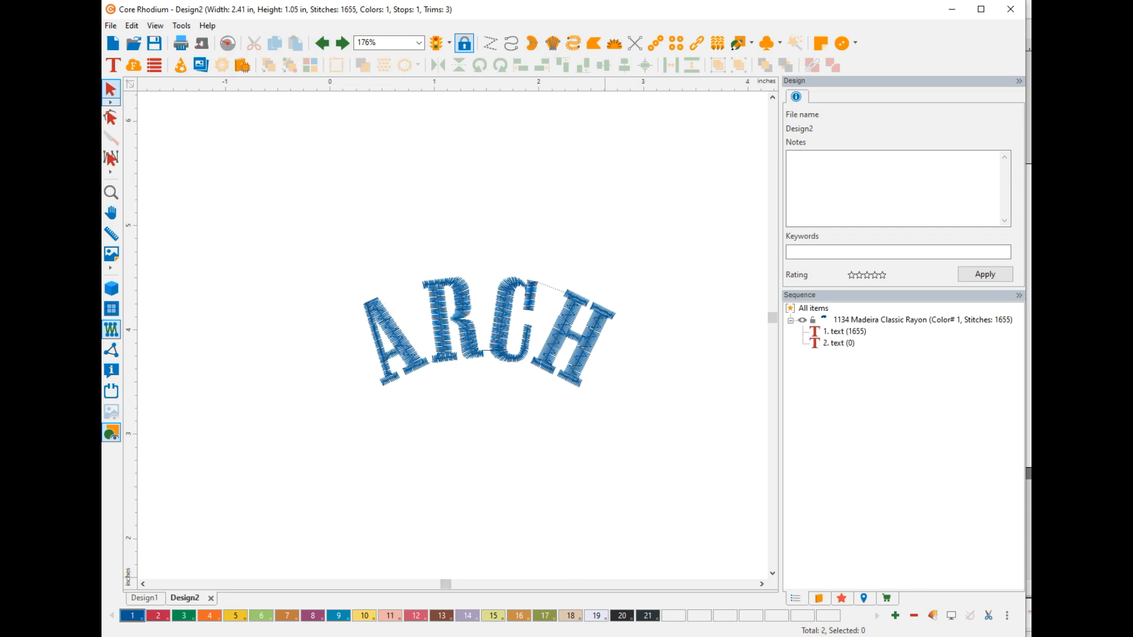
Browse the design library and open its New Font folder.
{"action": "left_click", "coordinate": [819, 598]}
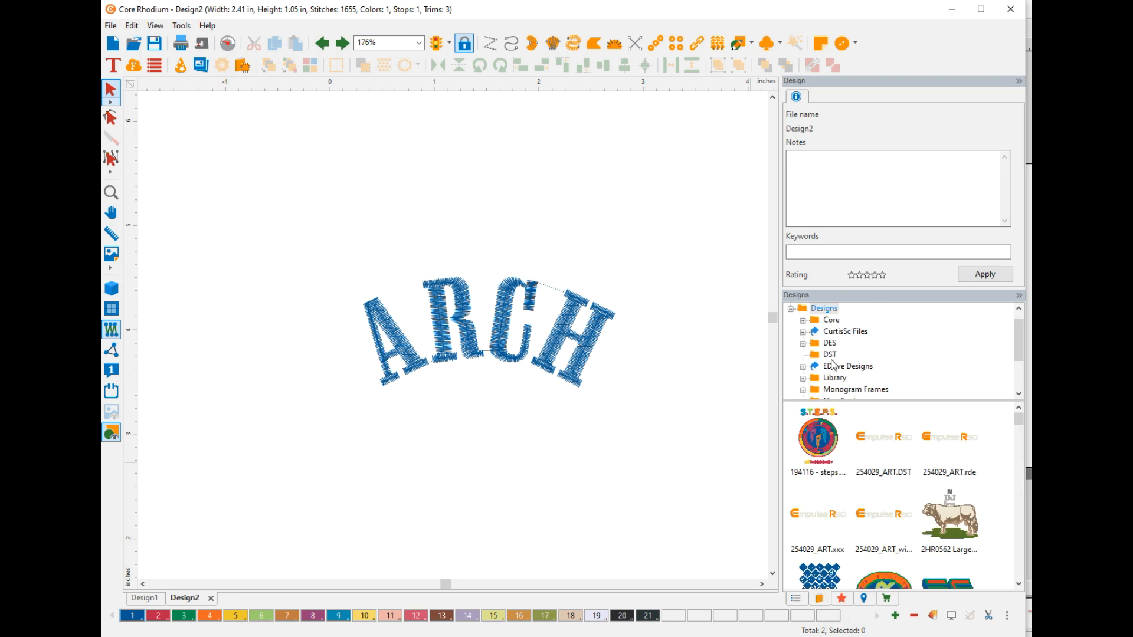
{"action": "scroll", "coordinate": [906, 351], "scroll_direction": "down", "scroll_amount": 2}
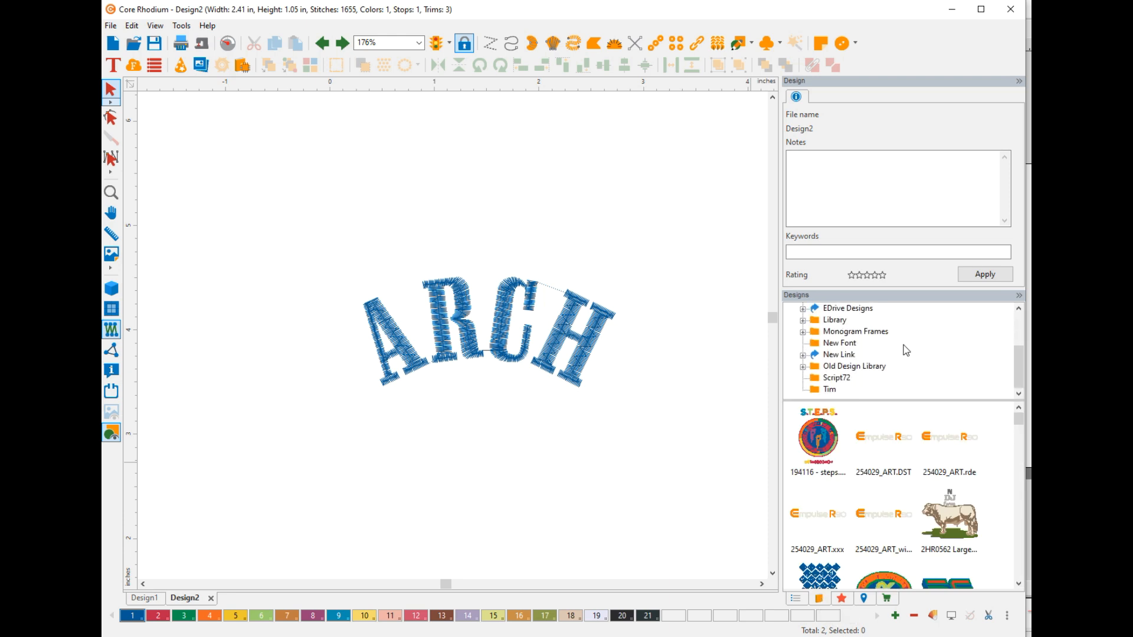
{"action": "left_click", "coordinate": [840, 355]}
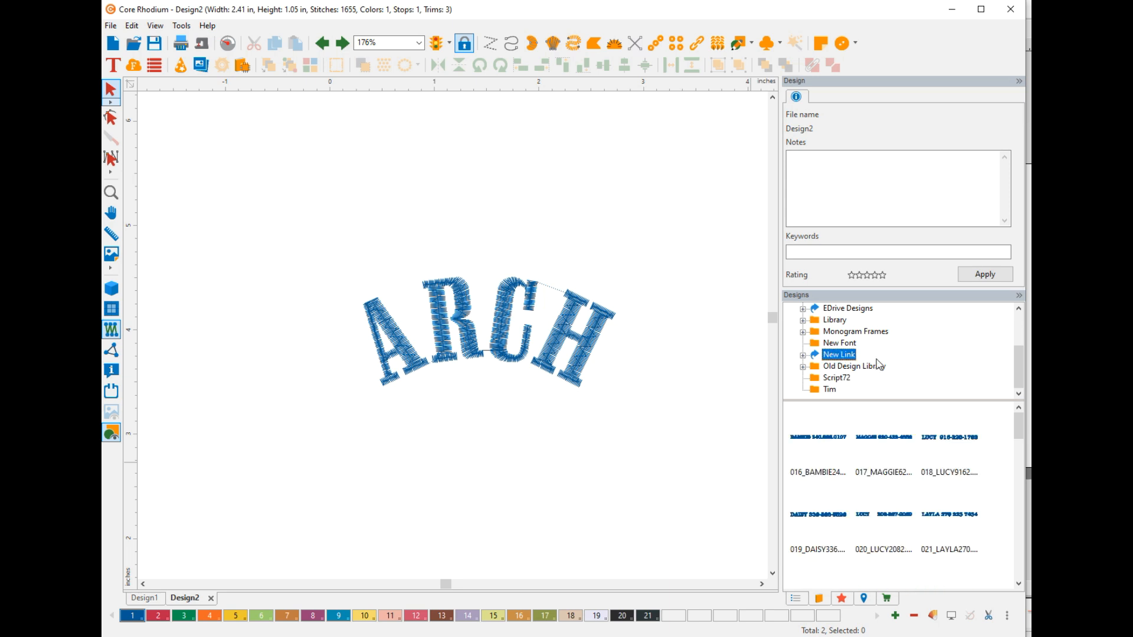
{"action": "left_click", "coordinate": [832, 344]}
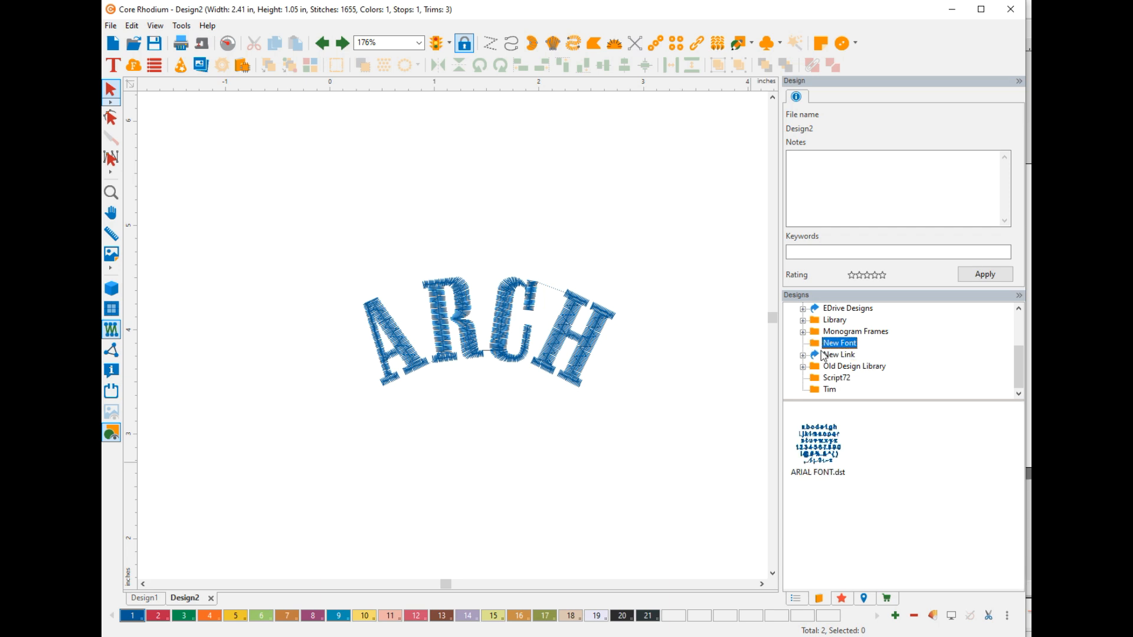
Create a new link inside the New Font folder that targets E:\SALES\FarmhouseFont\Farmhouse Font\XXX\Serif.
{"action": "right_click", "coordinate": [825, 347]}
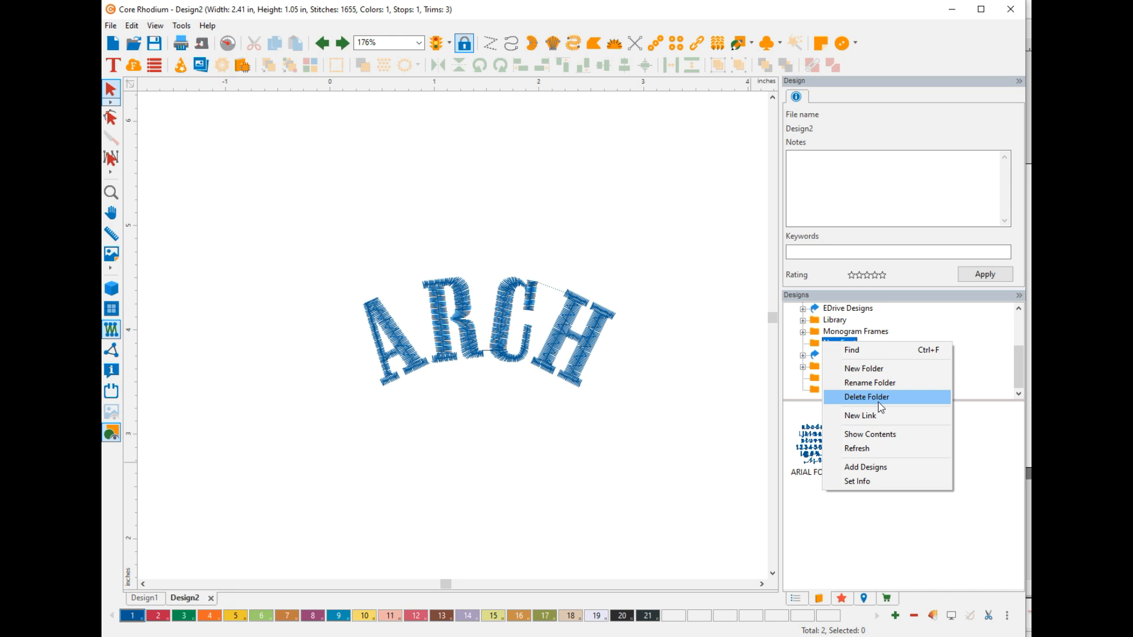
{"action": "left_click", "coordinate": [875, 418]}
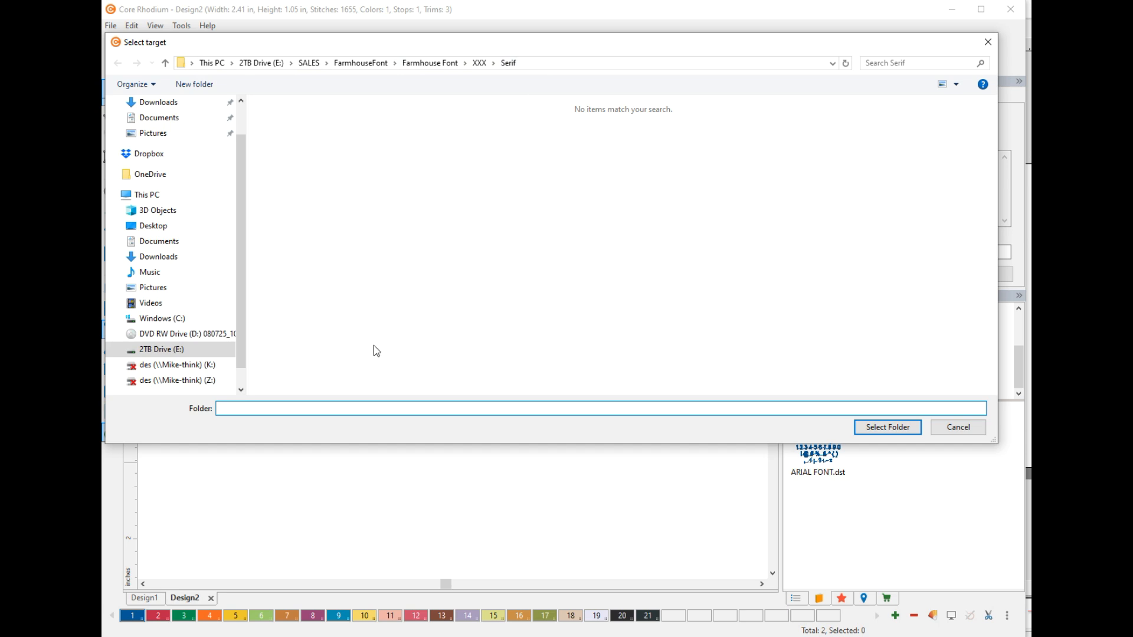
{"action": "right_click", "coordinate": [347, 411]}
{"action": "left_click", "coordinate": [381, 467]}
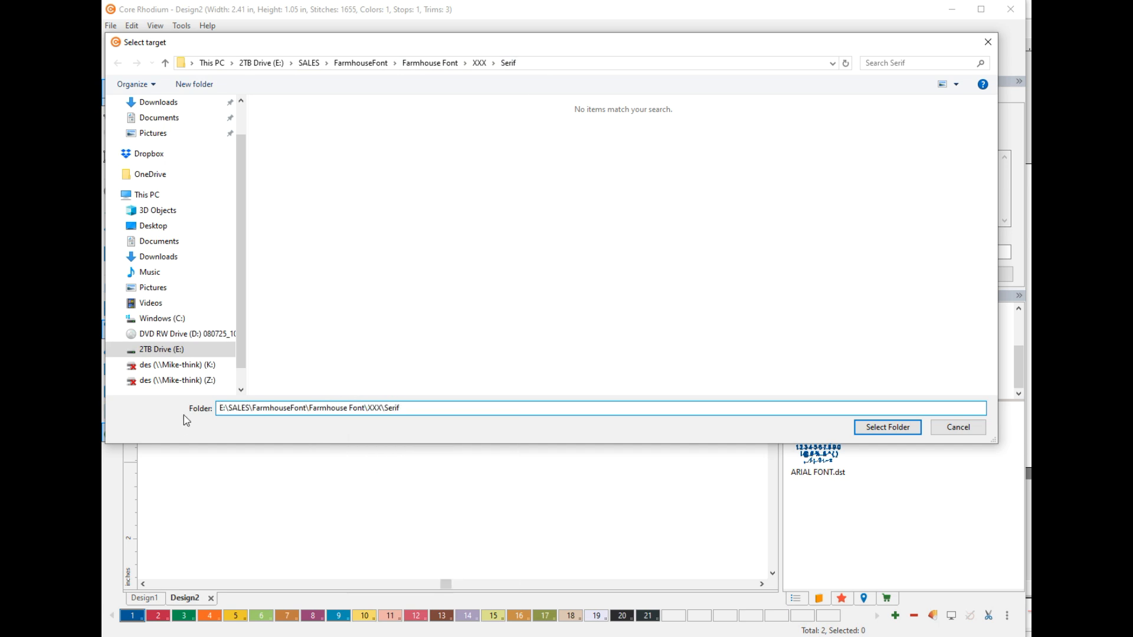
{"action": "left_click", "coordinate": [888, 426]}
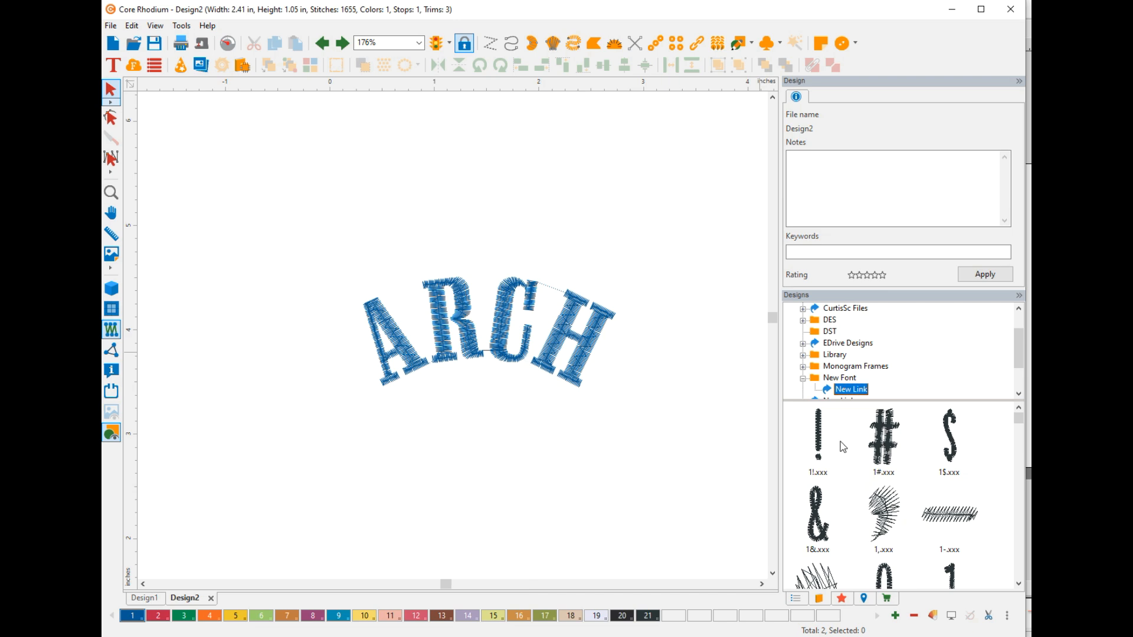
Add the letter design 1A.xxx from the linked folder, rotate it counterclockwise, and align it over the blue A.
{"action": "scroll", "coordinate": [931, 437], "scroll_direction": "down", "scroll_amount": 6}
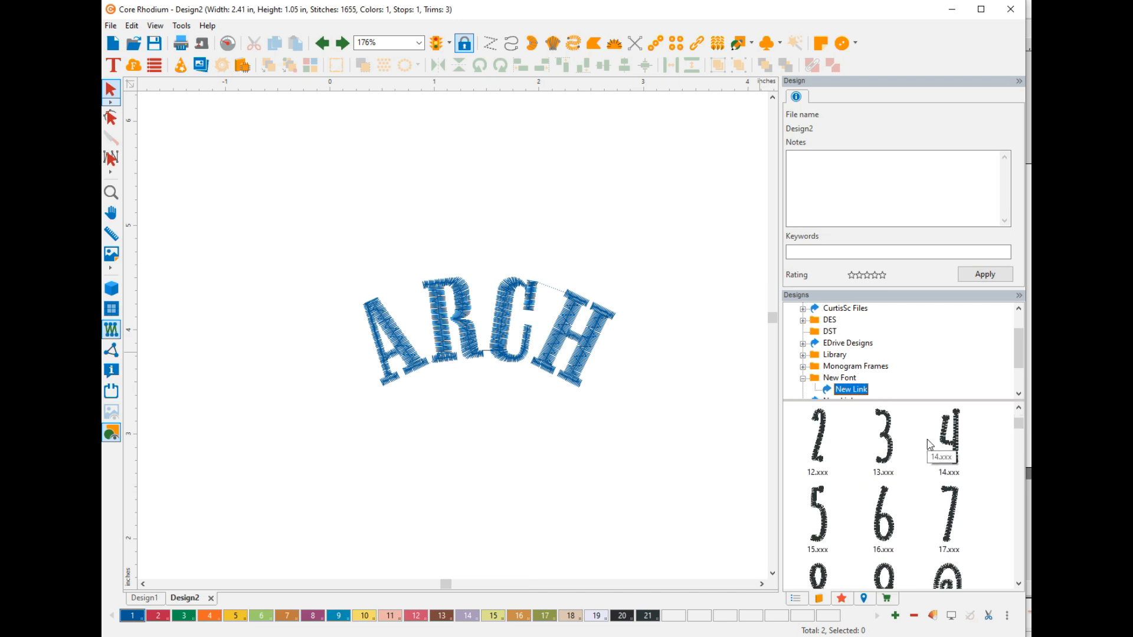
{"action": "scroll", "coordinate": [931, 445], "scroll_direction": "down", "scroll_amount": 1}
{"action": "left_click_drag", "start_coordinate": [826, 455], "coordinate": [395, 353]}
{"action": "left_click_drag", "start_coordinate": [427, 295], "coordinate": [396, 287]}
{"action": "left_click_drag", "start_coordinate": [413, 387], "coordinate": [407, 358]}
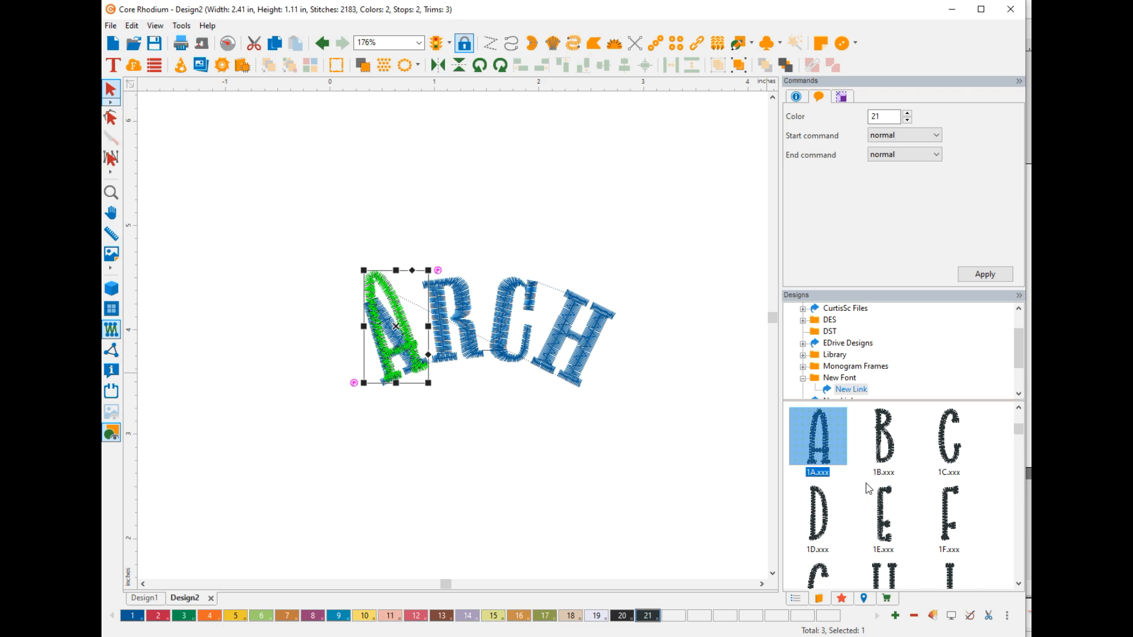
Add the letter design 1R.xxx, tilt it slightly counterclockwise, and align its base with the blue R.
{"action": "scroll", "coordinate": [869, 490], "scroll_direction": "down", "scroll_amount": 1}
{"action": "scroll", "coordinate": [867, 507], "scroll_direction": "down", "scroll_amount": 1}
{"action": "scroll", "coordinate": [870, 508], "scroll_direction": "down", "scroll_amount": 3}
{"action": "left_click_drag", "start_coordinate": [947, 495], "coordinate": [475, 334]}
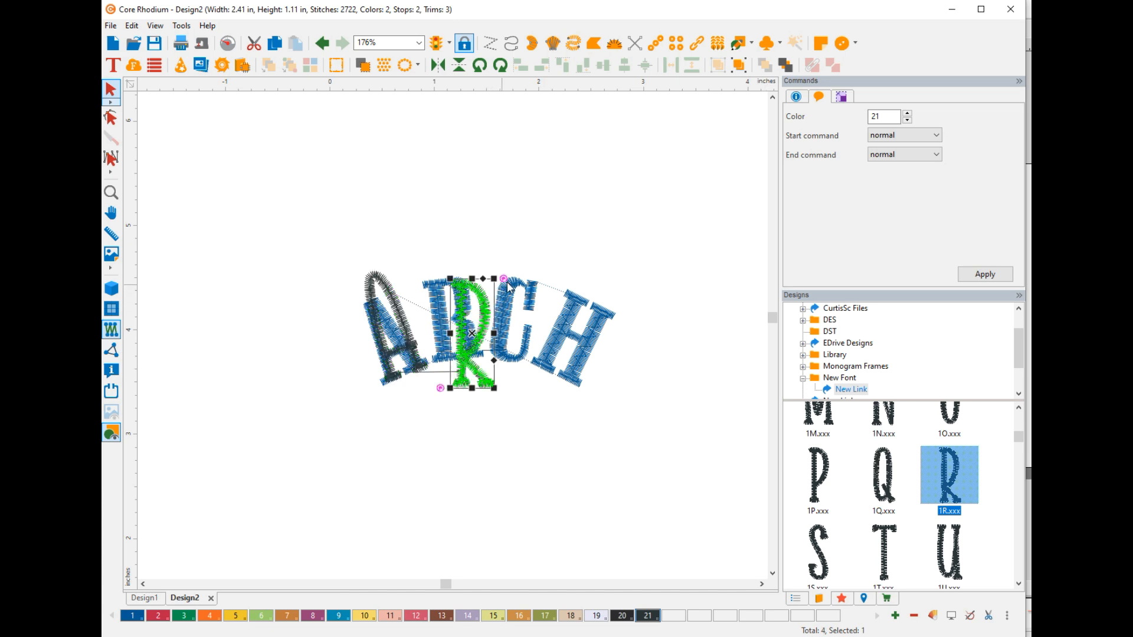
{"action": "left_click_drag", "start_coordinate": [504, 278], "coordinate": [491, 297]}
{"action": "left_click_drag", "start_coordinate": [480, 371], "coordinate": [457, 347]}
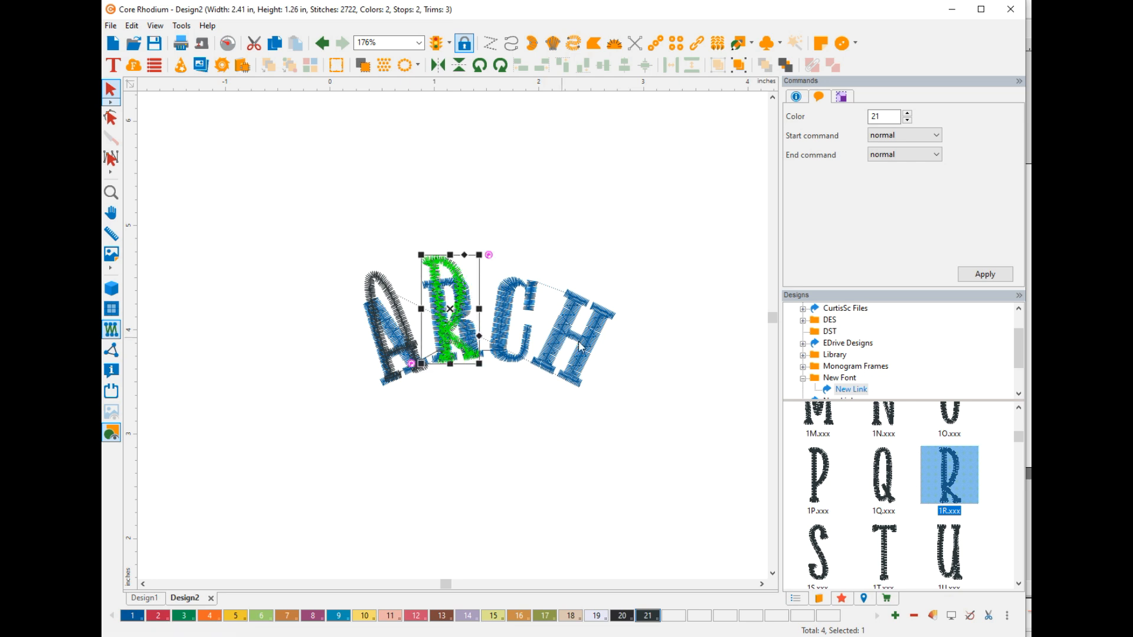
Add the letter design 1C.xxx, tilt it slightly clockwise, and position it over the blue C.
{"action": "scroll", "coordinate": [904, 508], "scroll_direction": "up", "scroll_amount": 3}
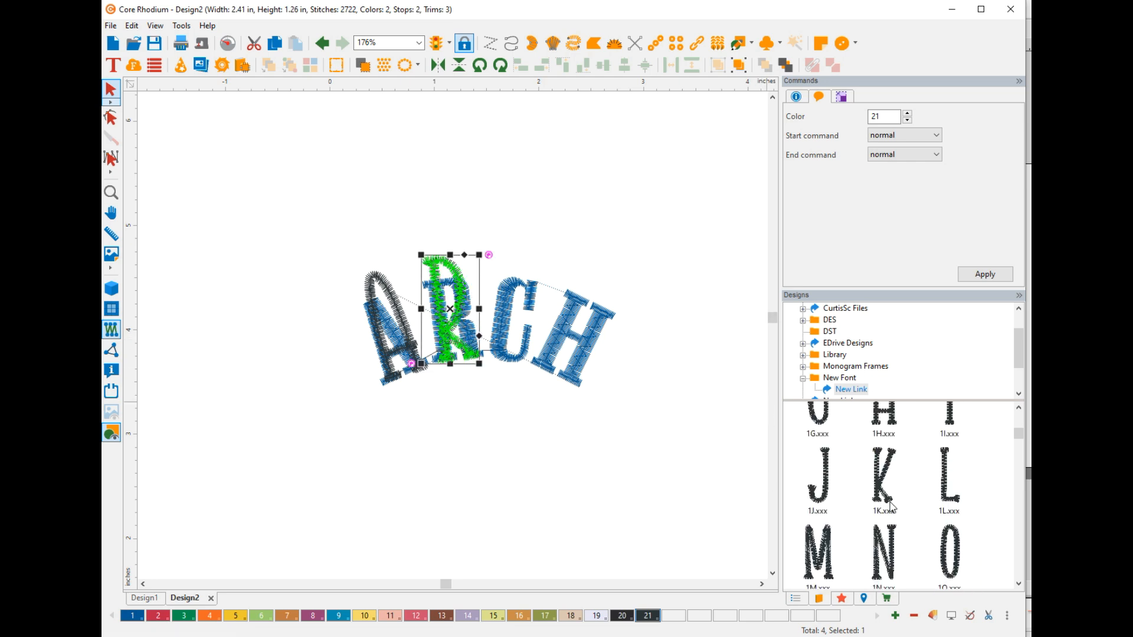
{"action": "scroll", "coordinate": [837, 456], "scroll_direction": "up", "scroll_amount": 1}
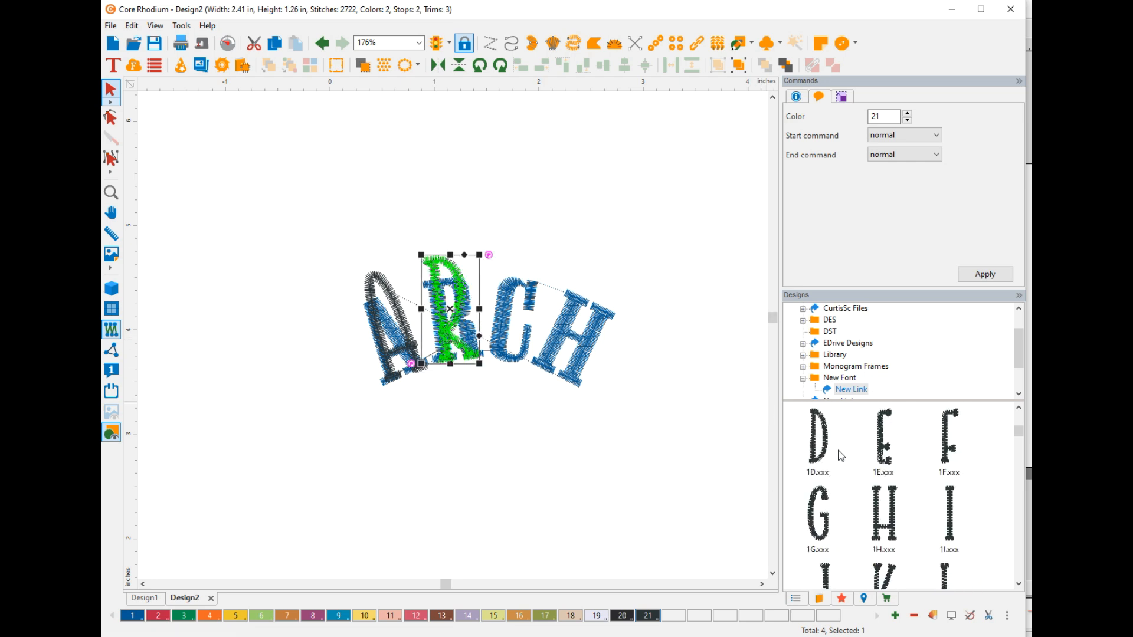
{"action": "scroll", "coordinate": [897, 452], "scroll_direction": "up", "scroll_amount": 1}
{"action": "double_click", "coordinate": [950, 451]}
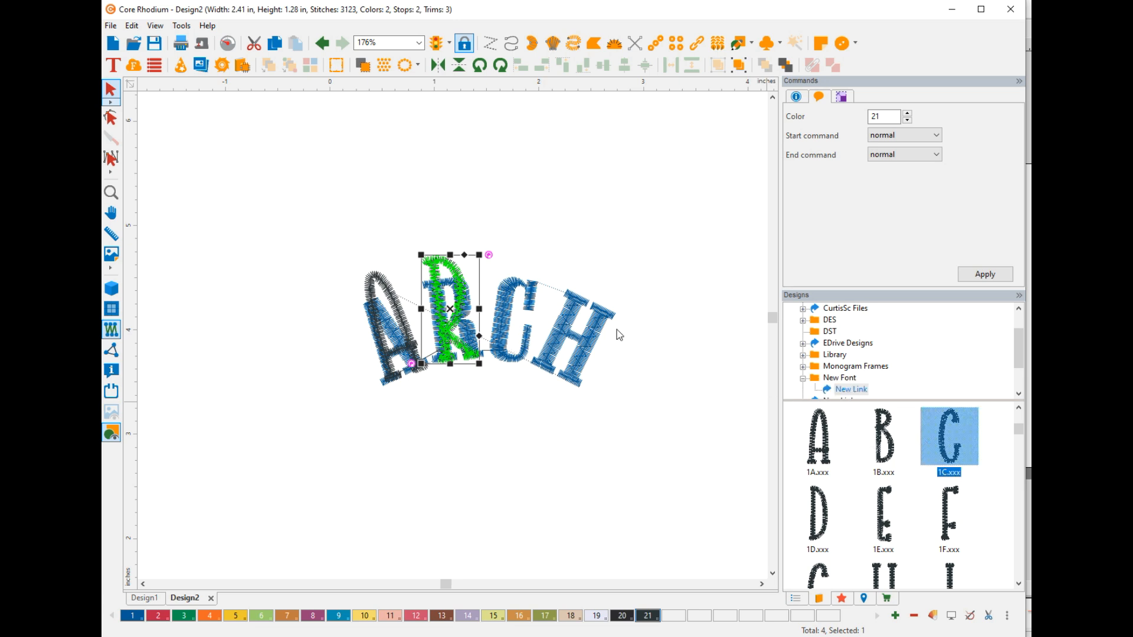
{"action": "left_click_drag", "start_coordinate": [553, 277], "coordinate": [561, 294]}
{"action": "left_click_drag", "start_coordinate": [511, 336], "coordinate": [506, 316]}
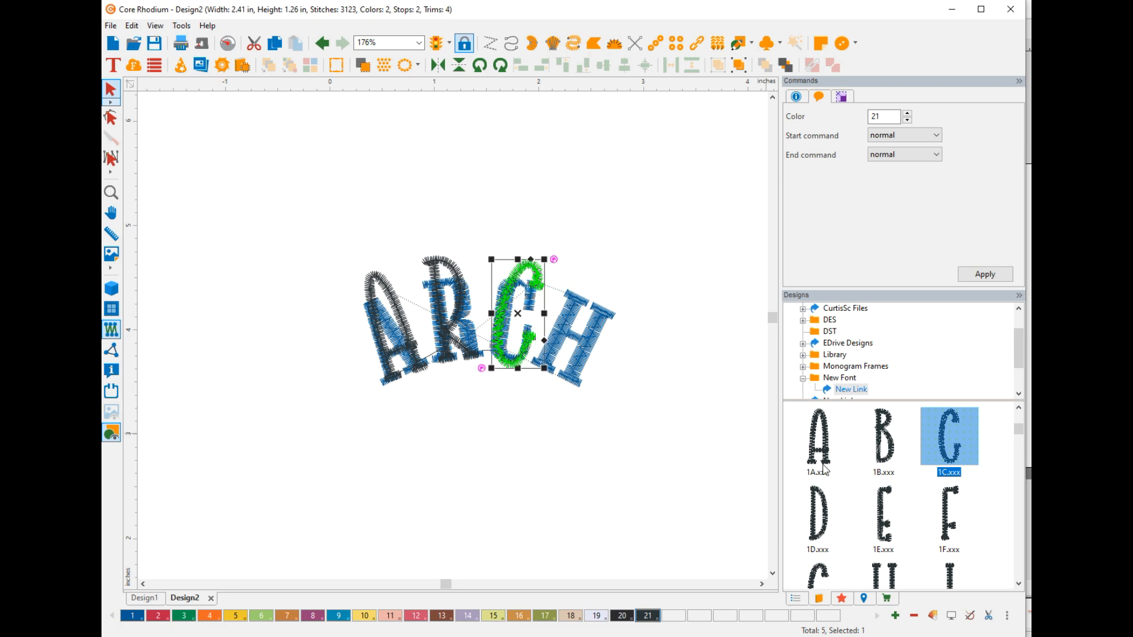
Add the letter design 1H.xxx, rotate it clockwise to match the blue H, and align it over that letter.
{"action": "scroll", "coordinate": [870, 512], "scroll_direction": "down", "scroll_amount": 1}
{"action": "left_click_drag", "start_coordinate": [883, 550], "coordinate": [612, 339]}
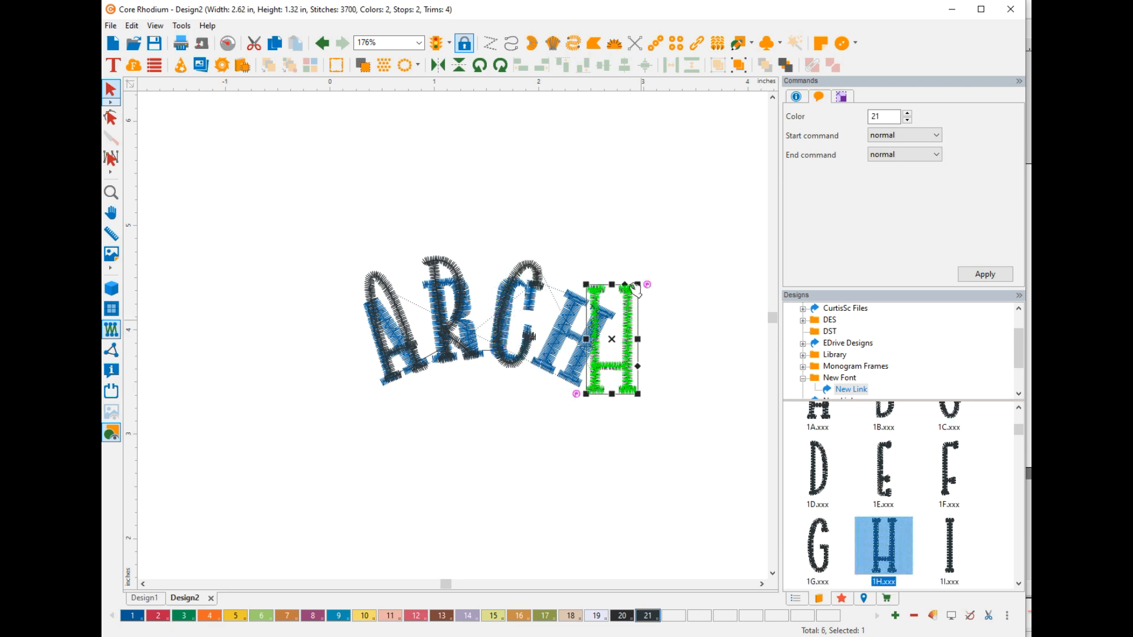
{"action": "left_click_drag", "start_coordinate": [646, 283], "coordinate": [655, 295]}
{"action": "left_click_drag", "start_coordinate": [612, 364], "coordinate": [583, 352]}
{"action": "scroll", "coordinate": [811, 479], "scroll_direction": "down", "scroll_amount": 1}
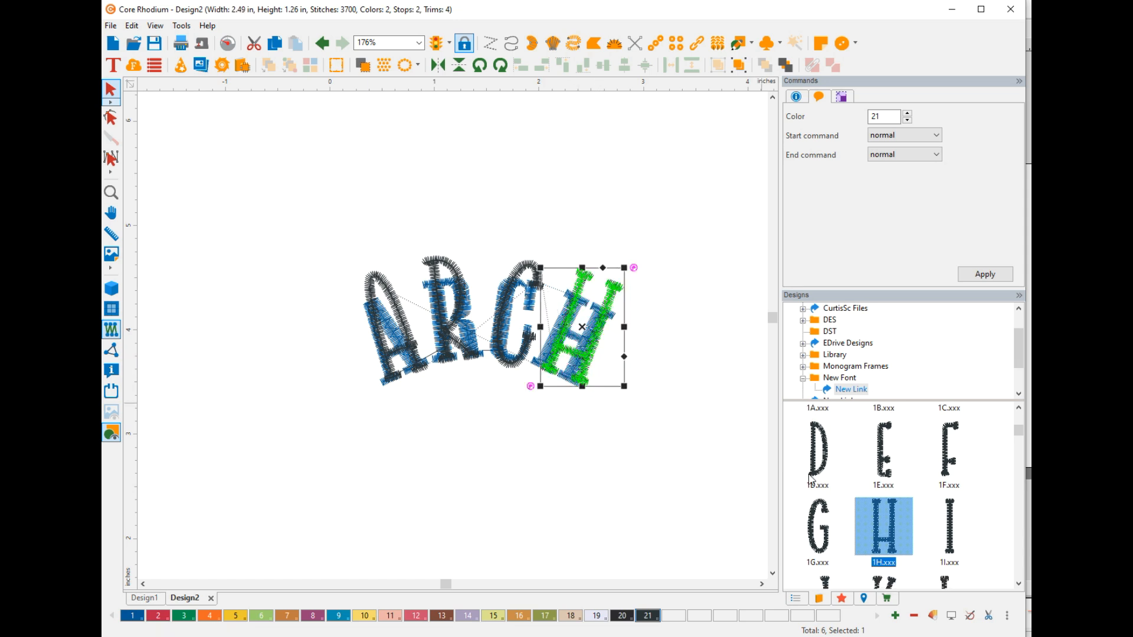
Delete the blue color 1 template text from the design sequence, keeping the four letter groups.
{"action": "left_click", "coordinate": [796, 600]}
{"action": "left_click", "coordinate": [834, 331]}
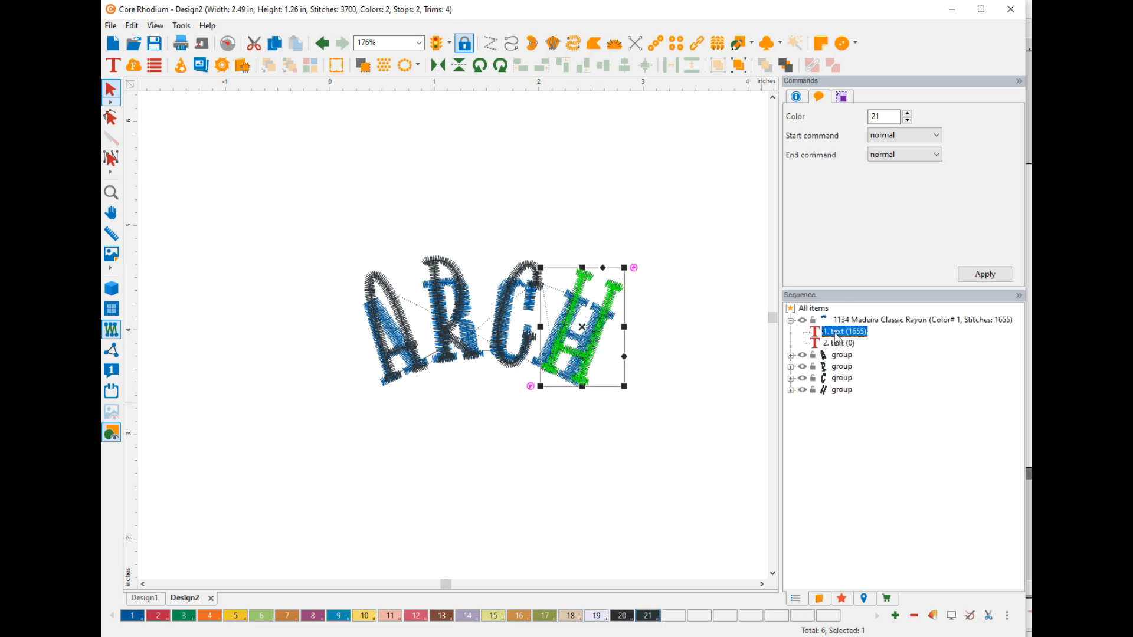
{"action": "left_click", "coordinate": [833, 323]}
{"action": "key", "text": "Delete"}
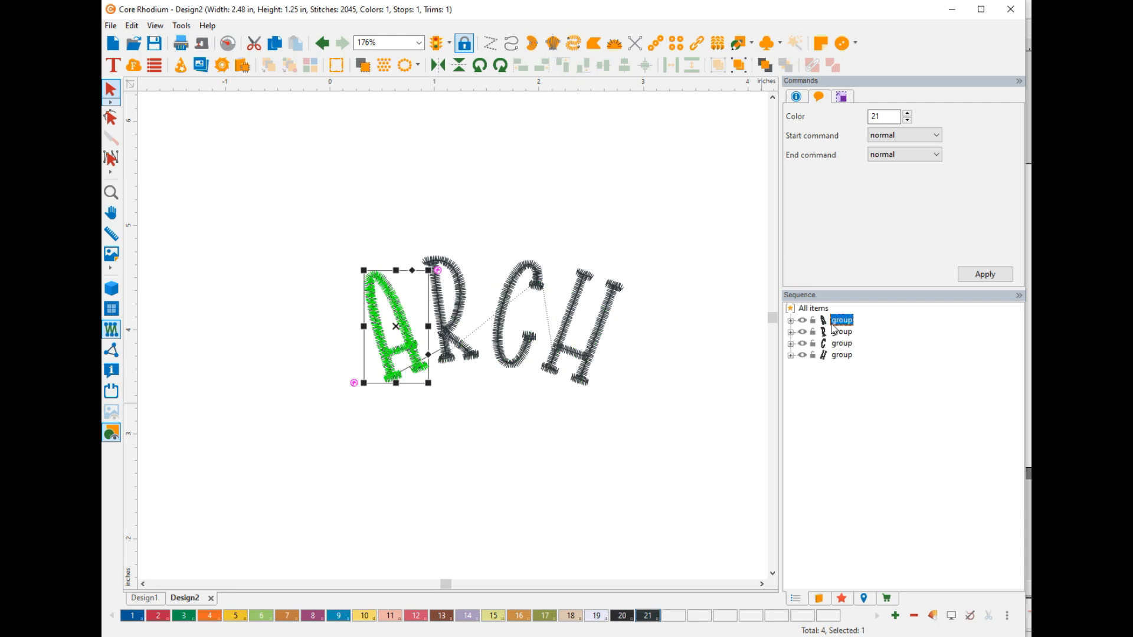